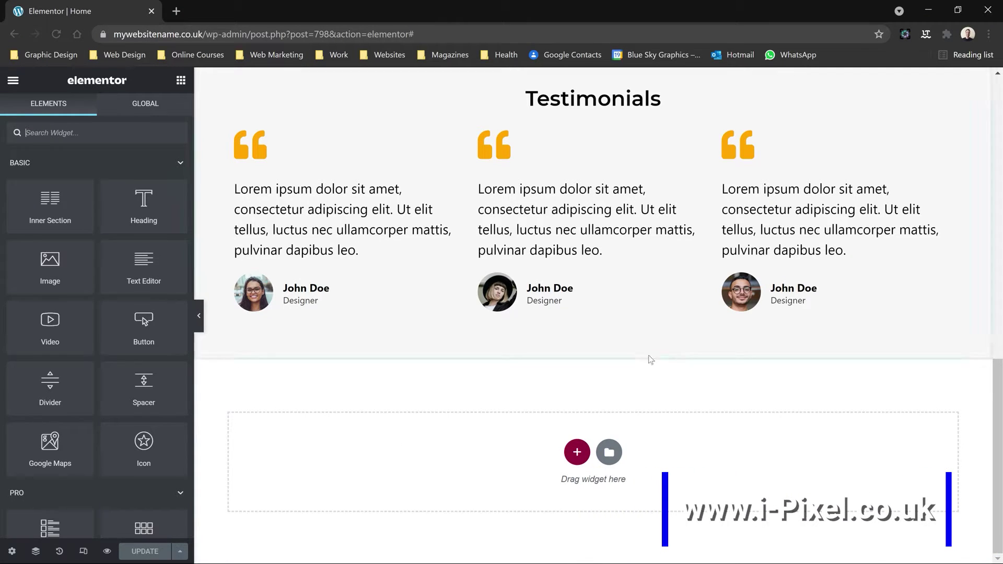
- Add a new section with two equal columns below the Testimonials section
{"action": "left_click_drag", "start_coordinate": [999, 401], "coordinate": [968, 412]}
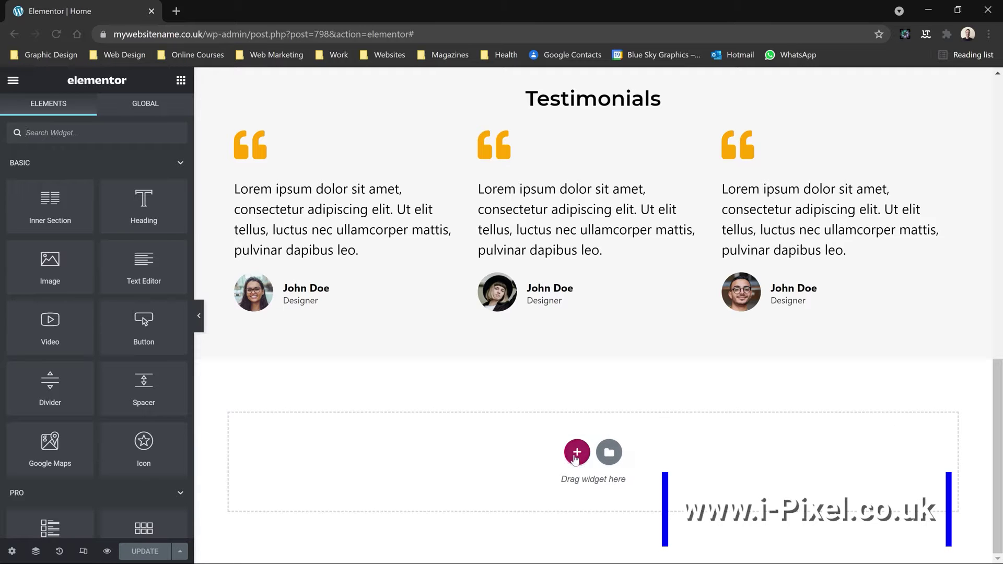
{"action": "left_click", "coordinate": [576, 454]}
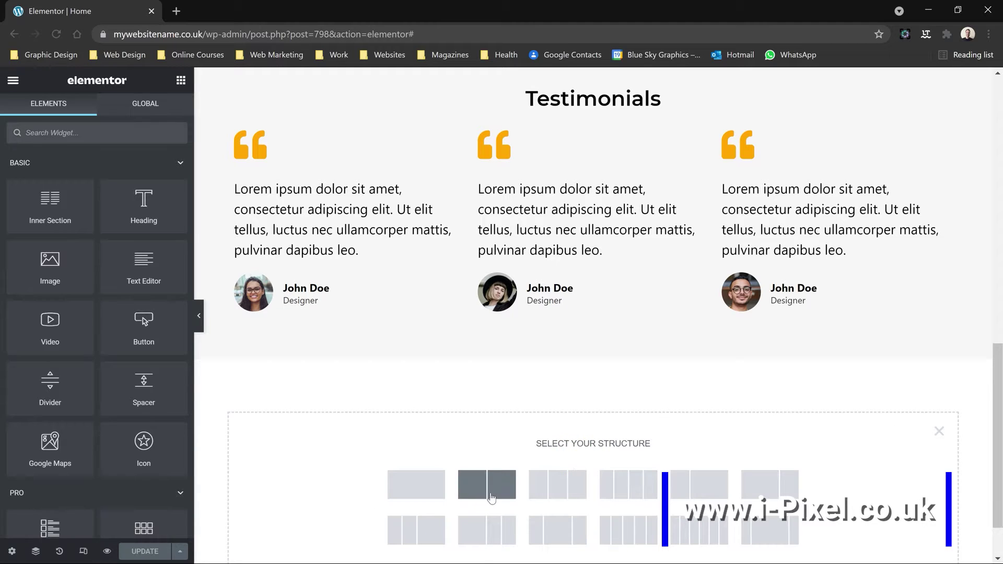
{"action": "left_click", "coordinate": [492, 498]}
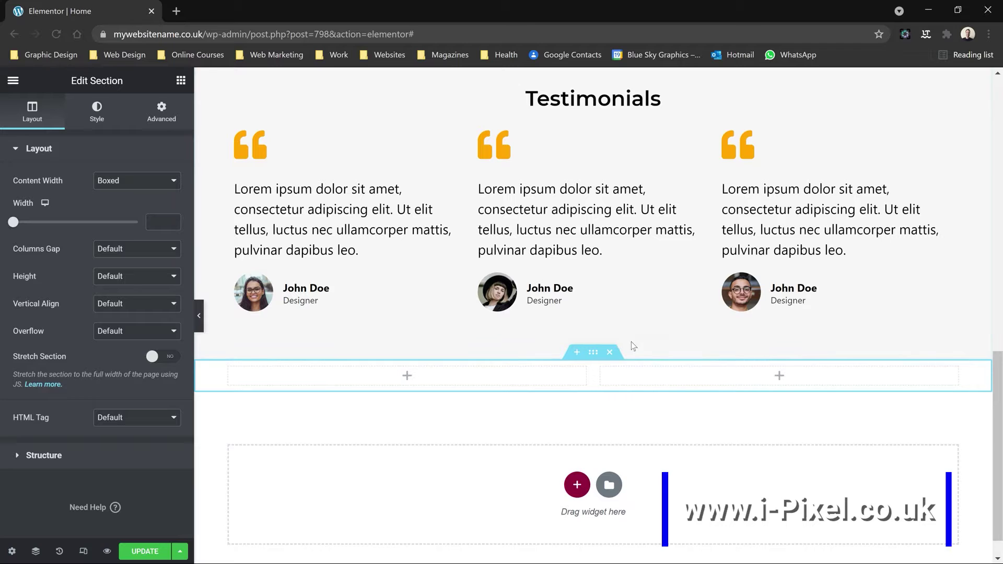
- Place a Google Maps widget in the right column of the new section
{"action": "left_click", "coordinate": [179, 83]}
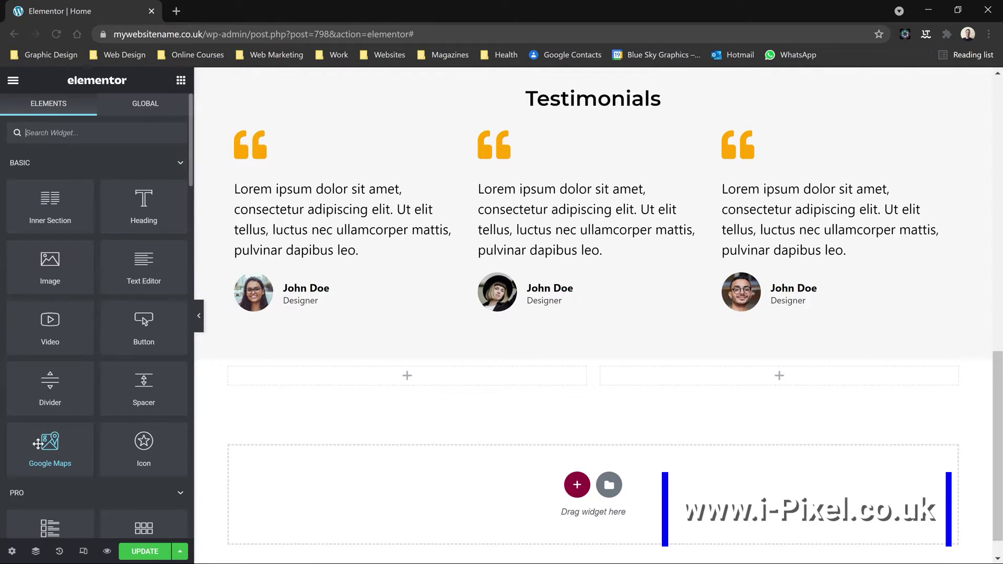
{"action": "left_click_drag", "start_coordinate": [53, 458], "coordinate": [757, 380]}
{"action": "scroll", "coordinate": [785, 393], "scroll_direction": "down", "scroll_amount": 2}
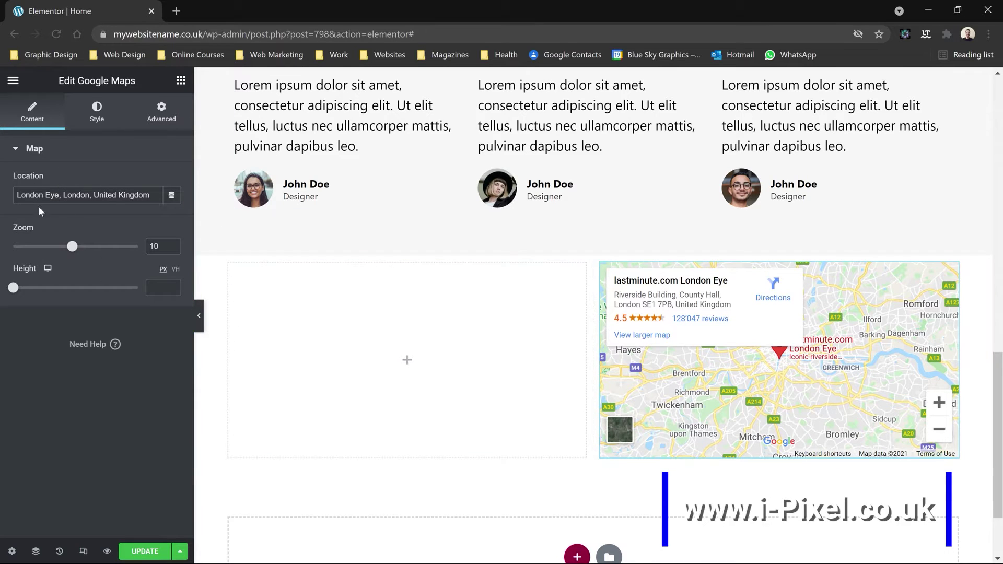
- Try a street address in London as the map's location
{"action": "left_click_drag", "start_coordinate": [151, 198], "coordinate": [5, 201]}
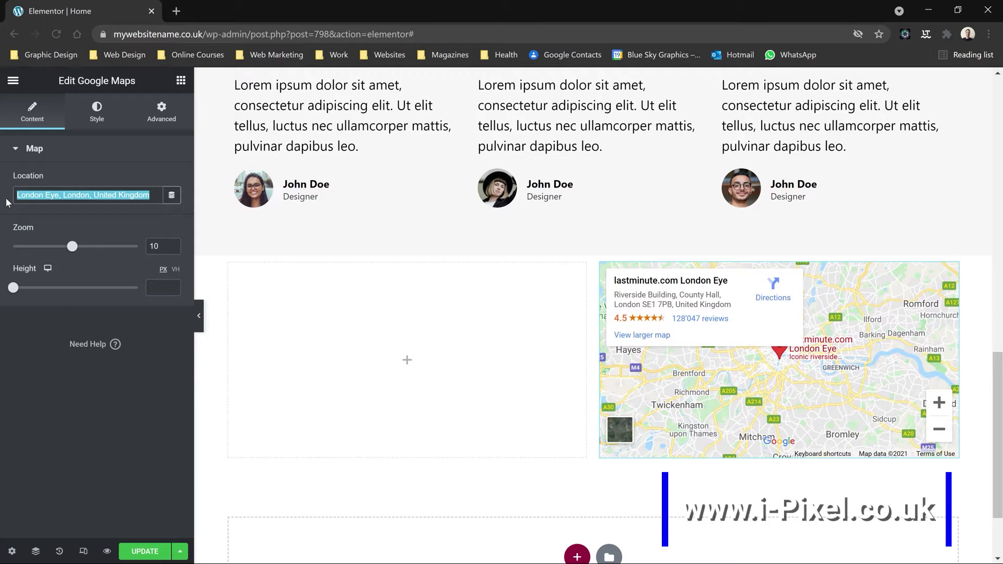
{"action": "type", "text": "Oxf"}
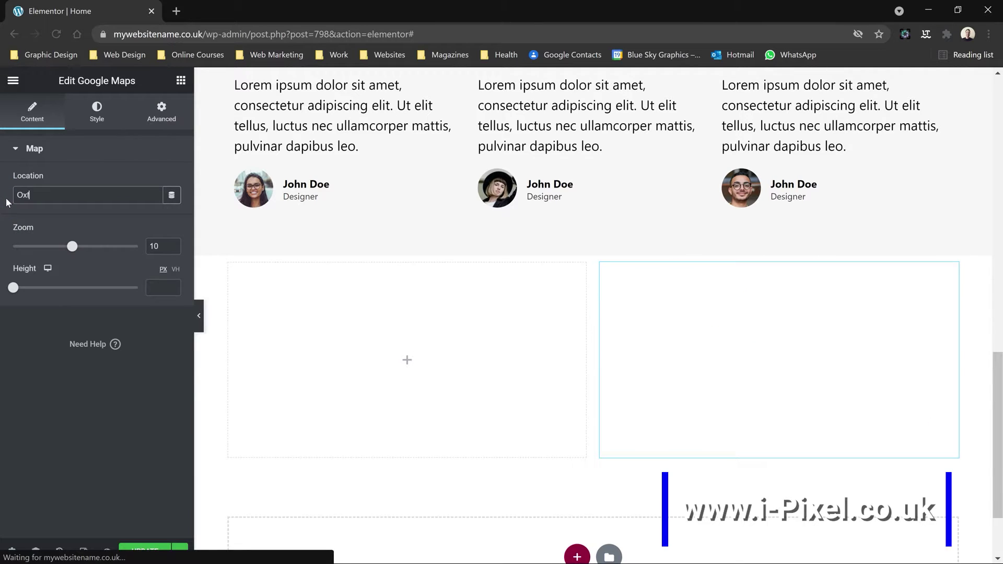
{"action": "type", "text": "ord 6, London"}
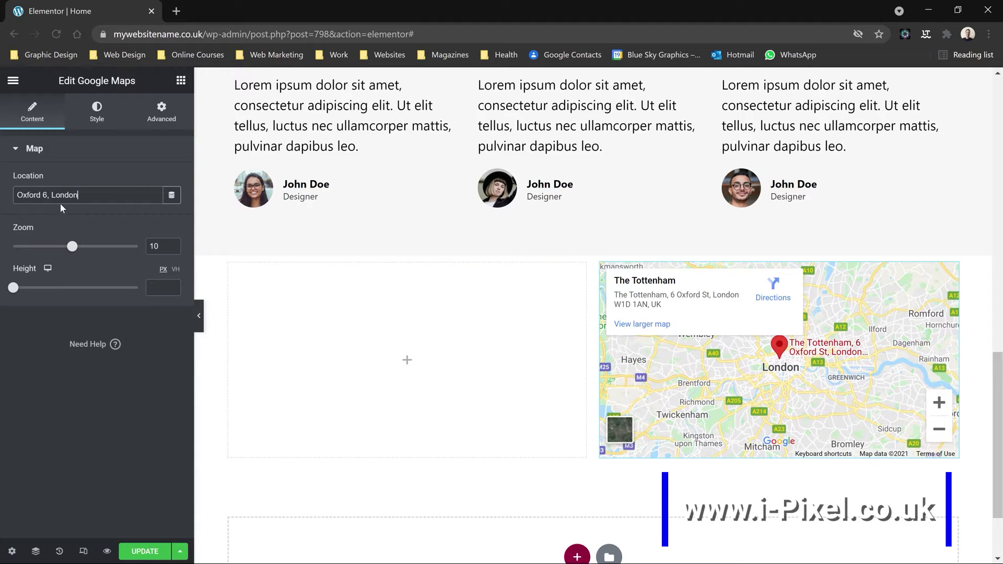
- Set the map's location to London
{"action": "left_click_drag", "start_coordinate": [61, 201], "coordinate": [1, 194]}
{"action": "type", "text": "Lo"}
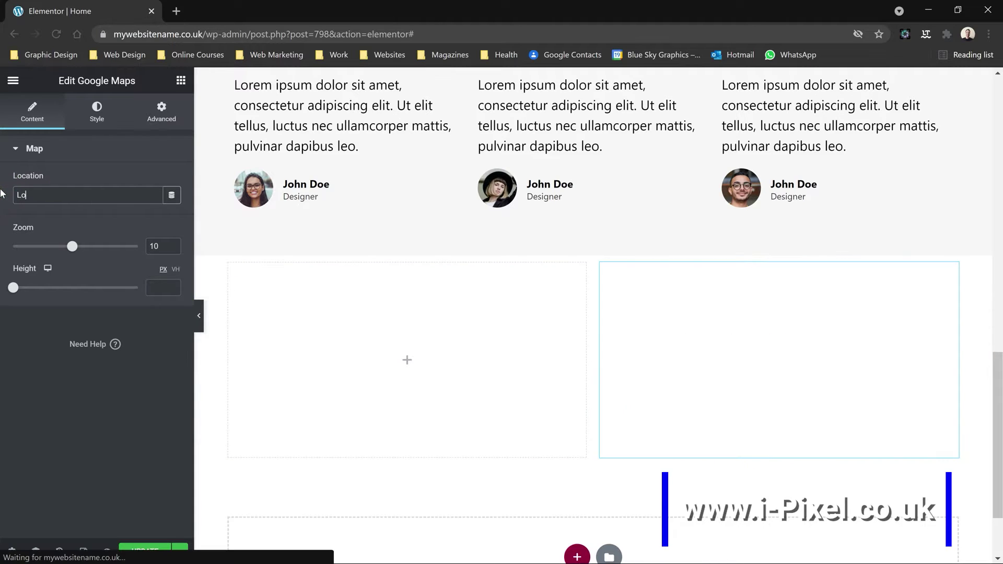
{"action": "type", "text": "ndon"}
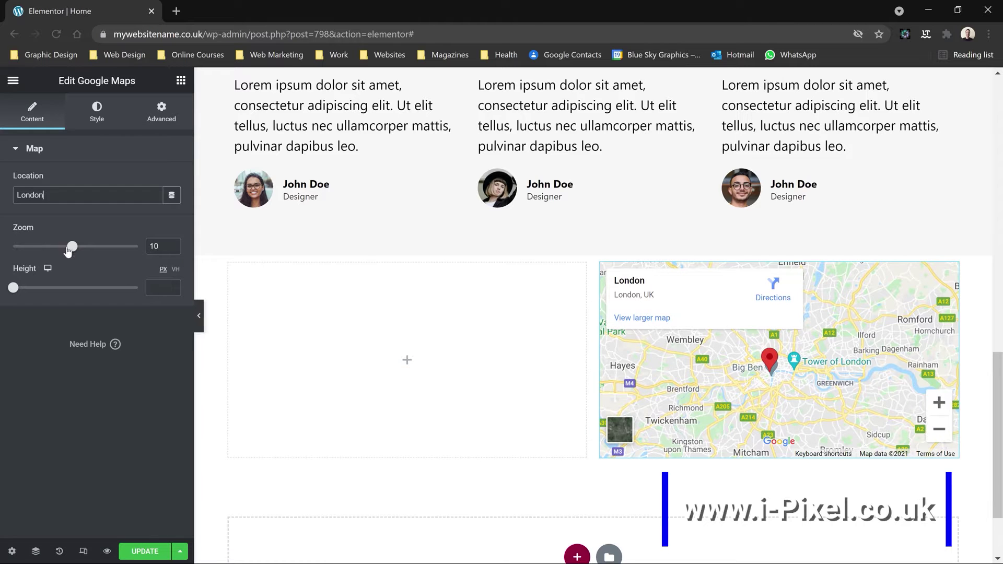
- Set the map's zoom to 12 and its height to 355 px
{"action": "left_click_drag", "start_coordinate": [68, 251], "coordinate": [85, 250]}
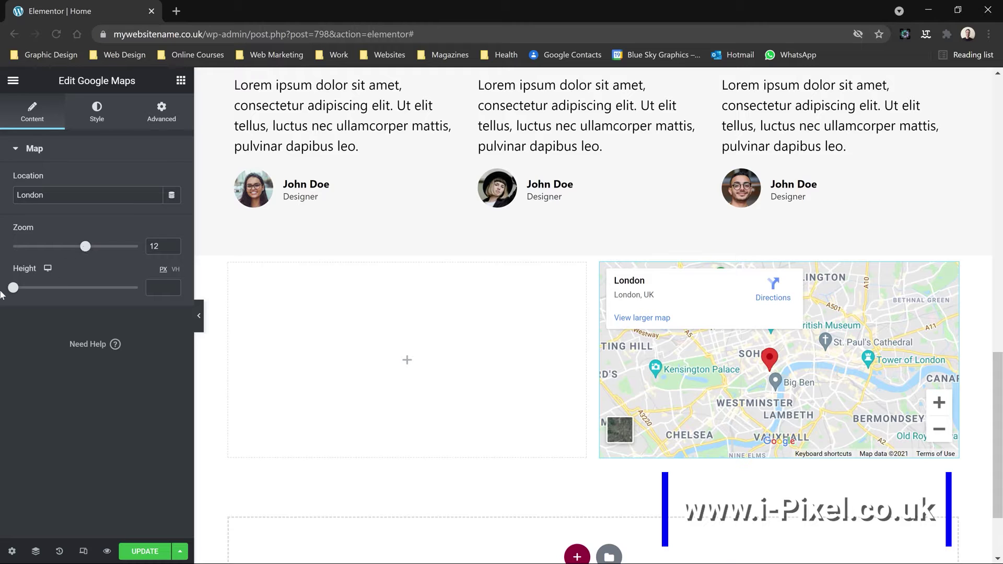
{"action": "left_click_drag", "start_coordinate": [14, 287], "coordinate": [41, 295]}
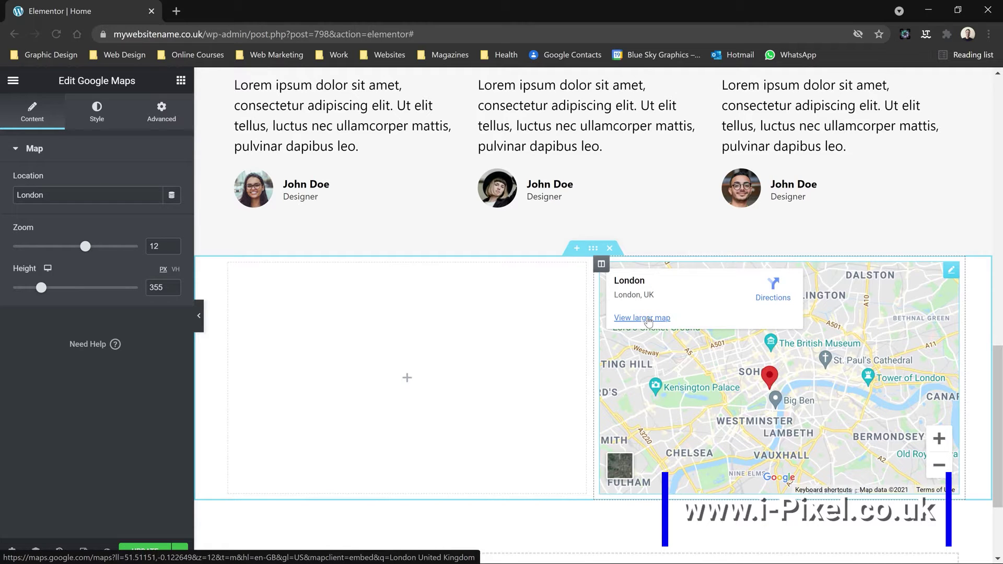
{"action": "left_click", "coordinate": [939, 439]}
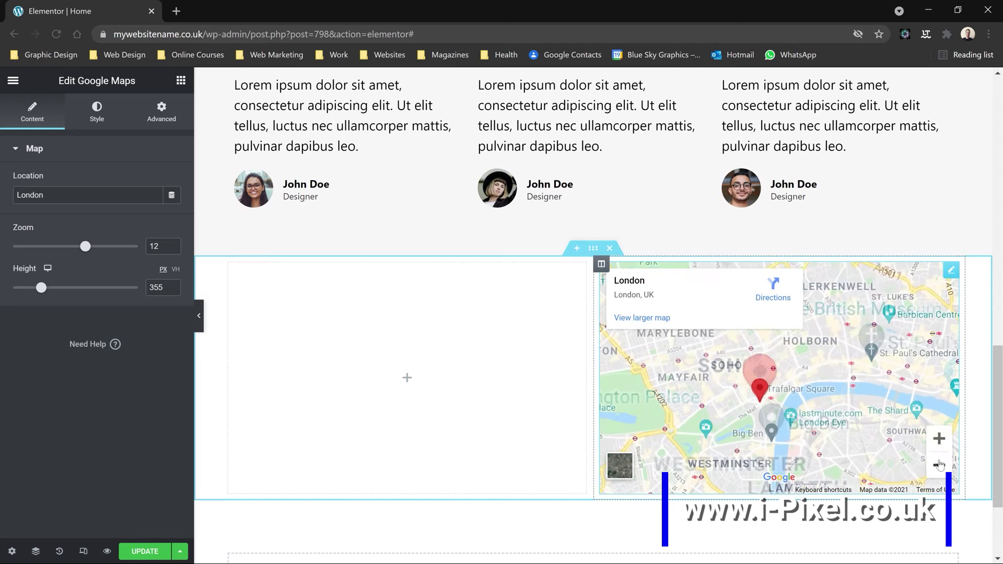
{"action": "left_click", "coordinate": [939, 464]}
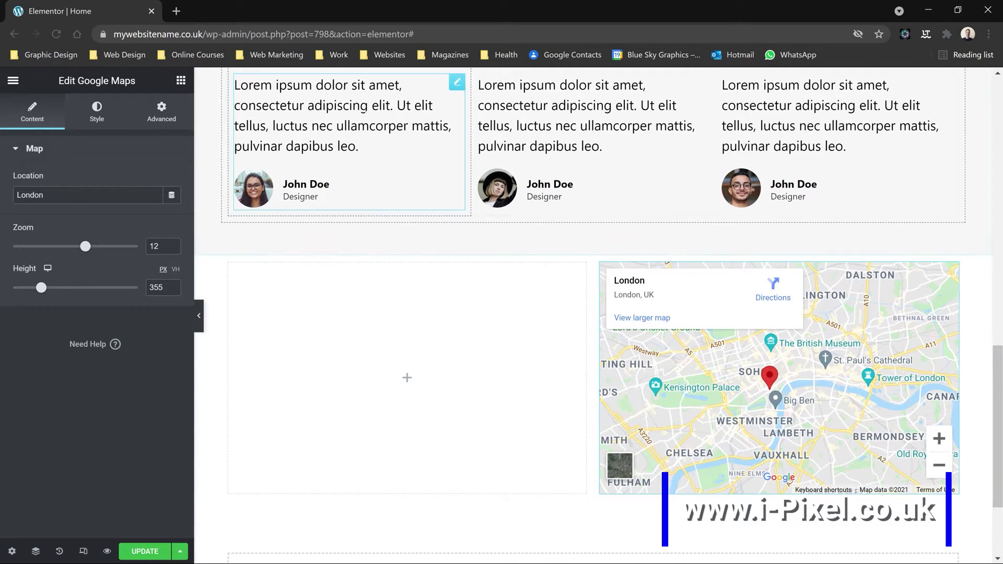
- Add a Form widget to the empty left column beside the map and hide its field labels
{"action": "left_click", "coordinate": [181, 82]}
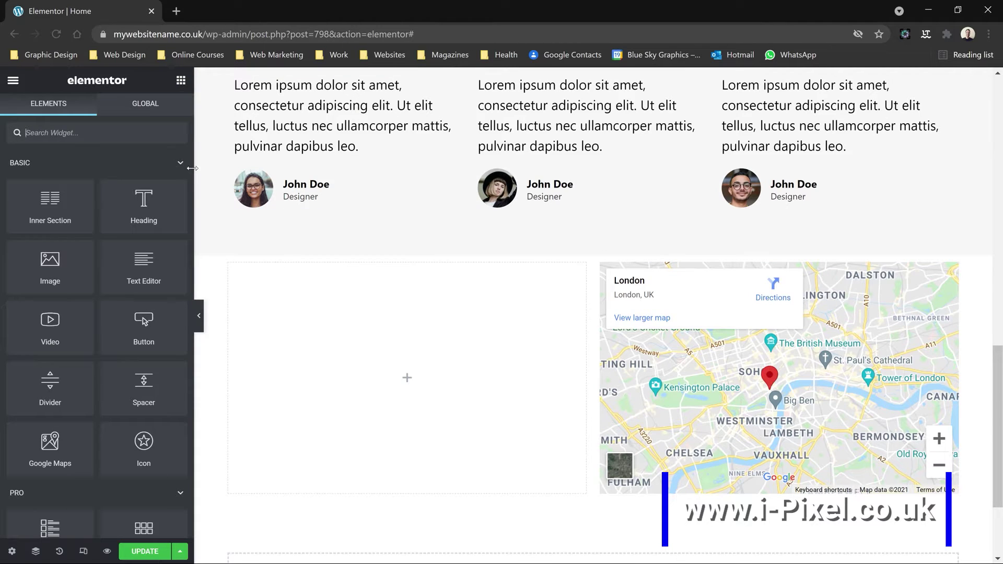
{"action": "scroll", "coordinate": [47, 314], "scroll_direction": "down", "scroll_amount": 4}
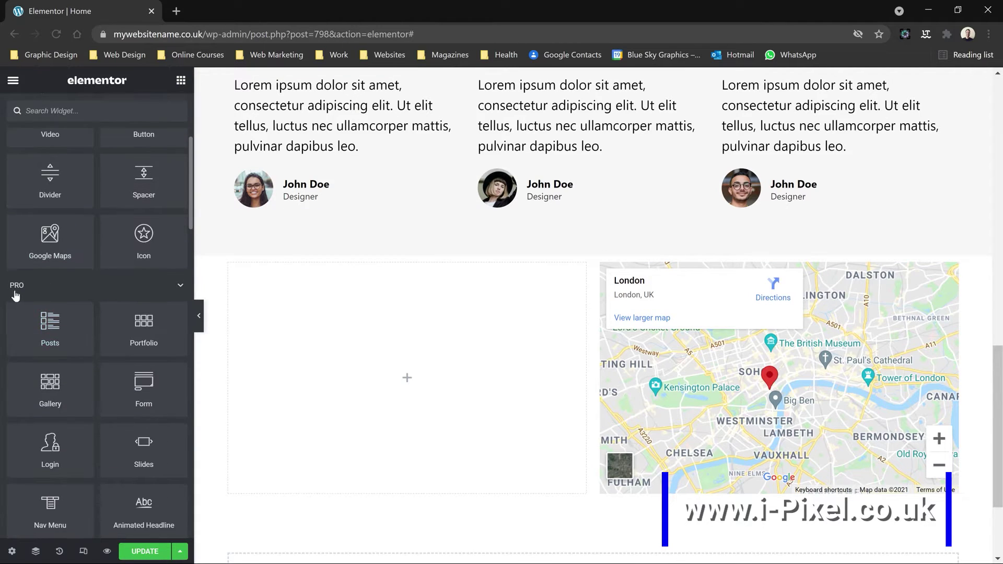
{"action": "scroll", "coordinate": [31, 313], "scroll_direction": "down", "scroll_amount": 4}
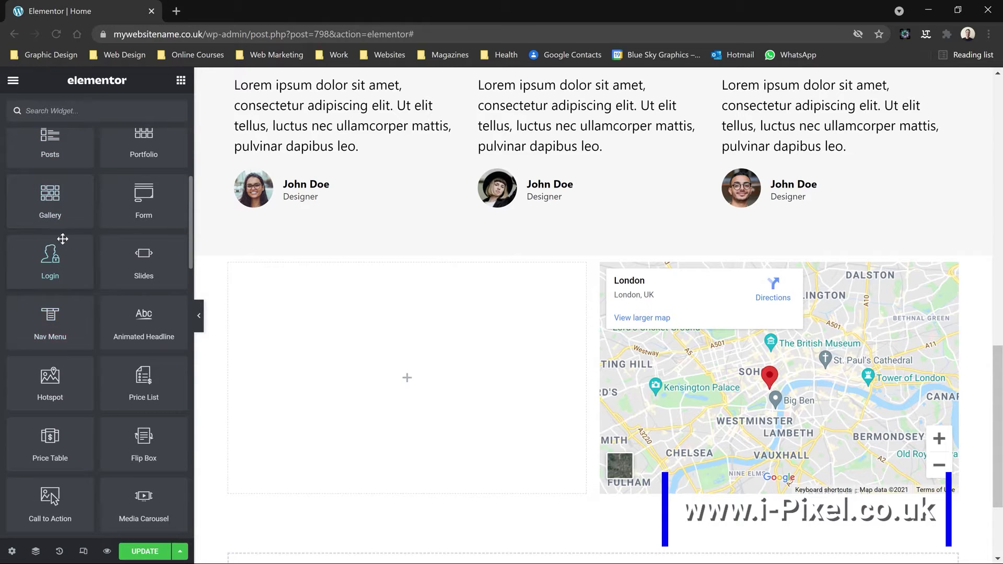
{"action": "scroll", "coordinate": [53, 256], "scroll_direction": "up", "scroll_amount": 1}
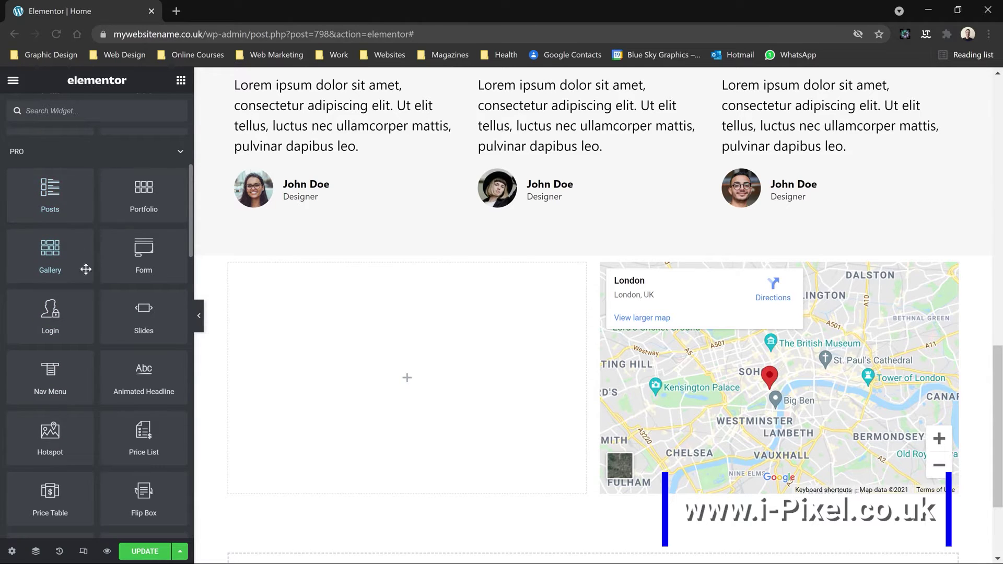
{"action": "left_click_drag", "start_coordinate": [146, 259], "coordinate": [396, 400]}
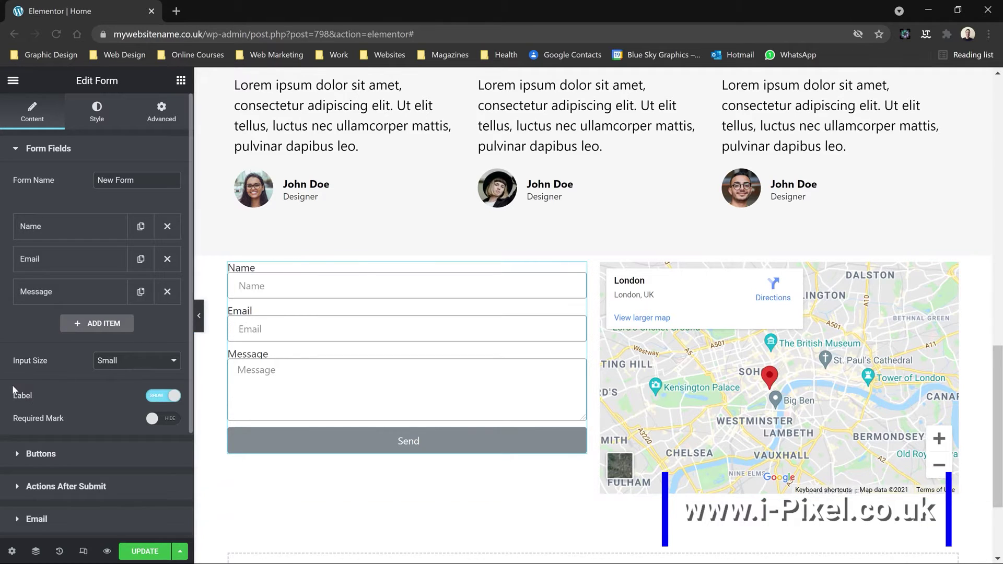
{"action": "left_click", "coordinate": [166, 396]}
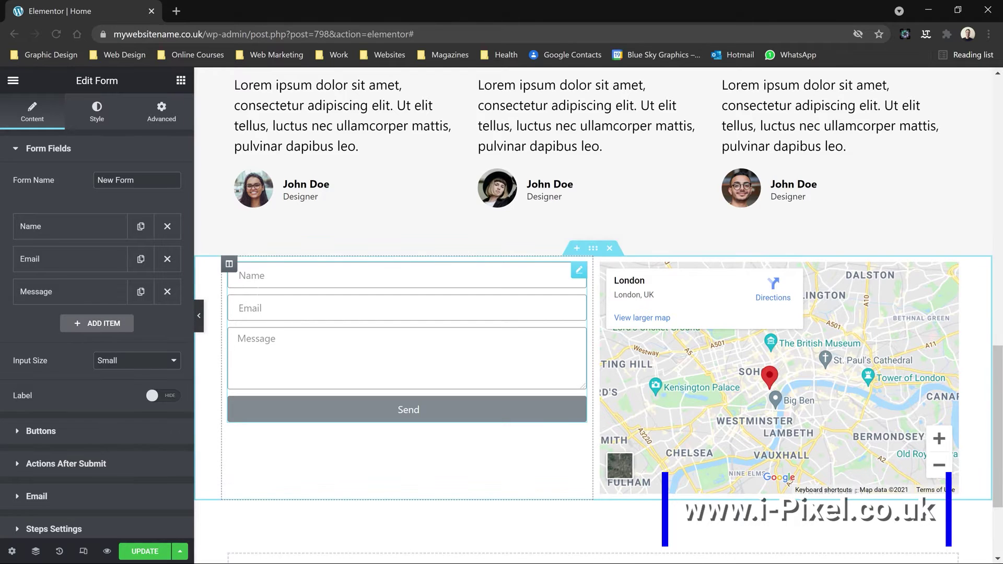
- Add a required Tel field with the placeholder Phone to the form and place it directly after the Name field
{"action": "left_click", "coordinate": [83, 324]}
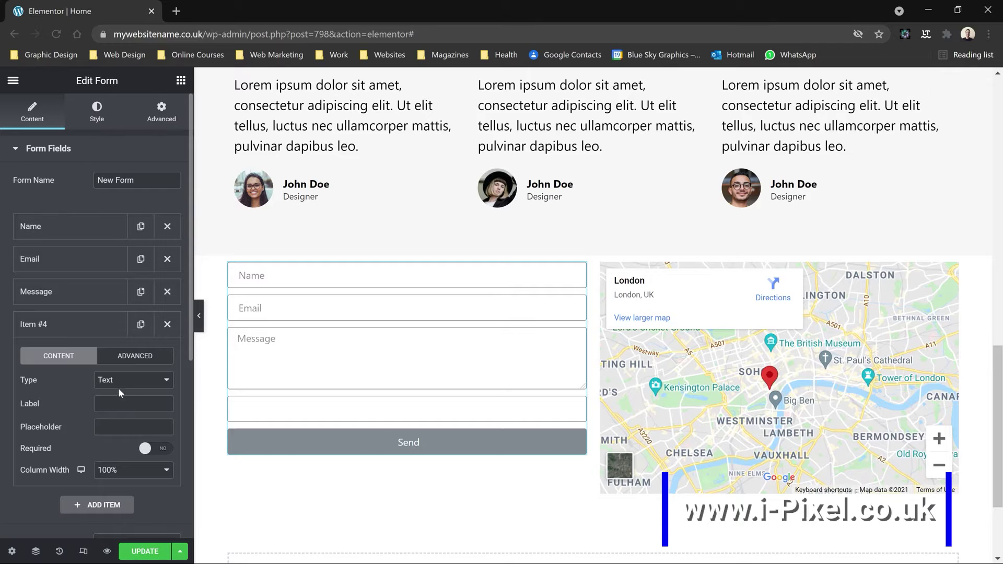
{"action": "left_click", "coordinate": [152, 385]}
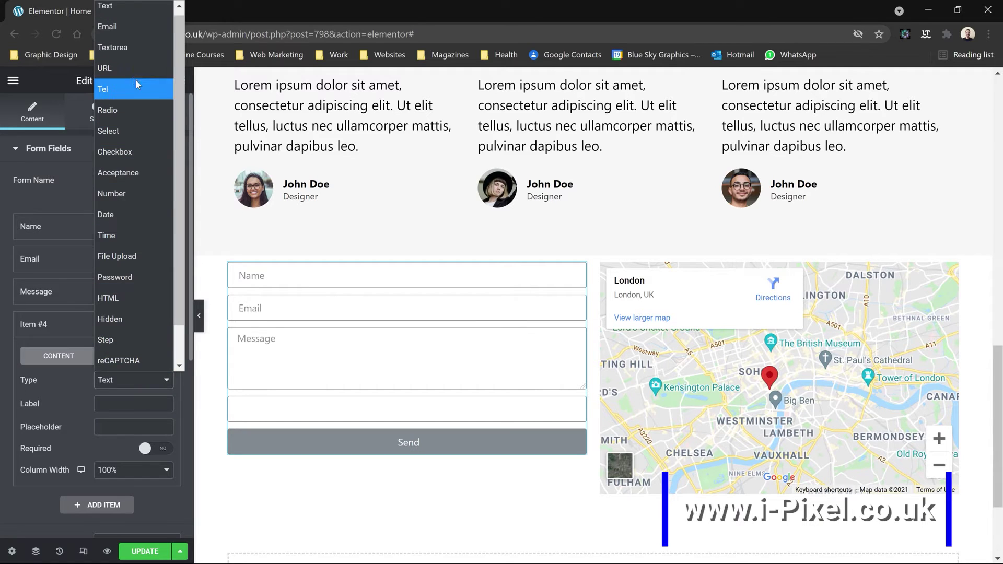
{"action": "left_click", "coordinate": [128, 100]}
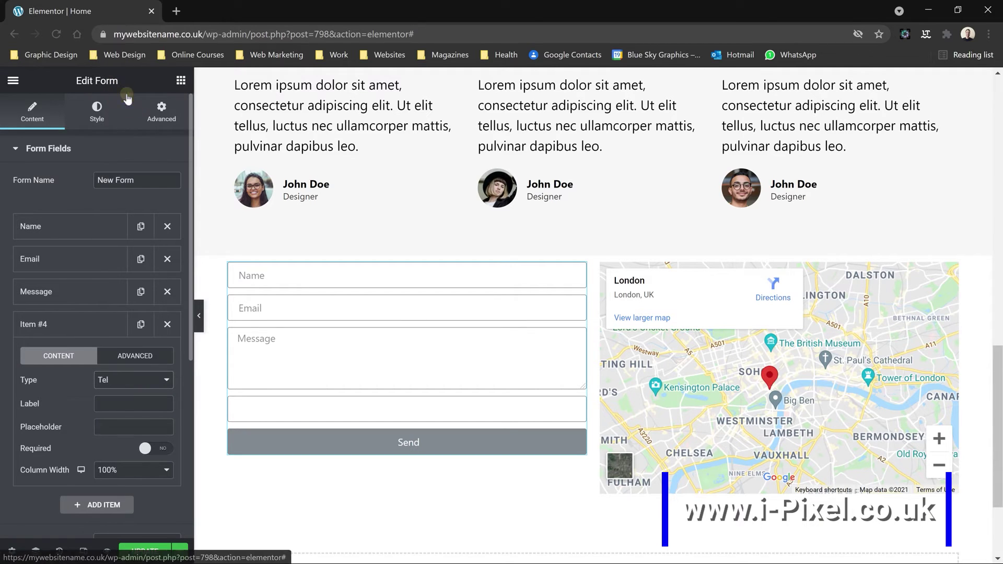
{"action": "left_click", "coordinate": [115, 430]}
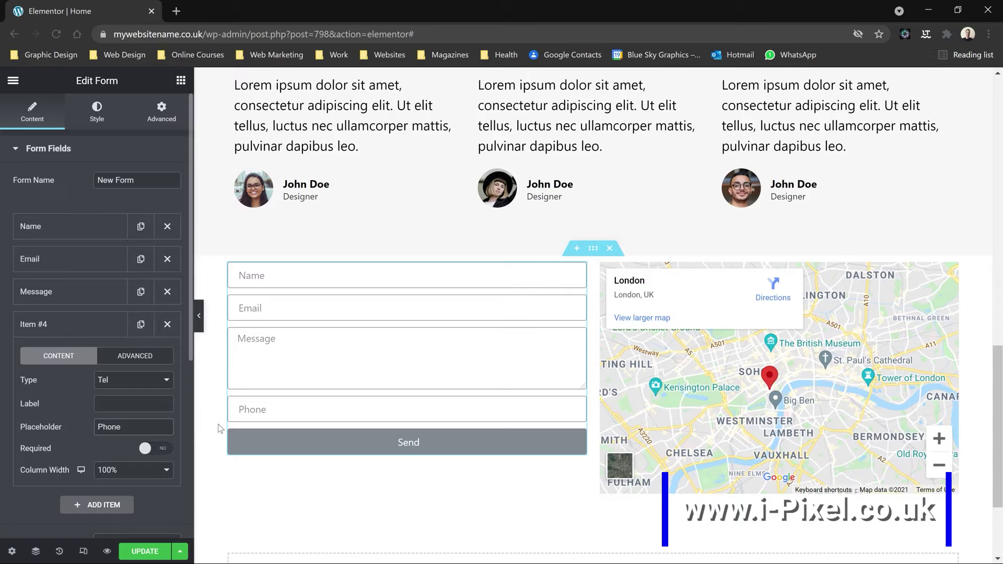
{"action": "left_click", "coordinate": [151, 449]}
{"action": "left_click", "coordinate": [66, 328]}
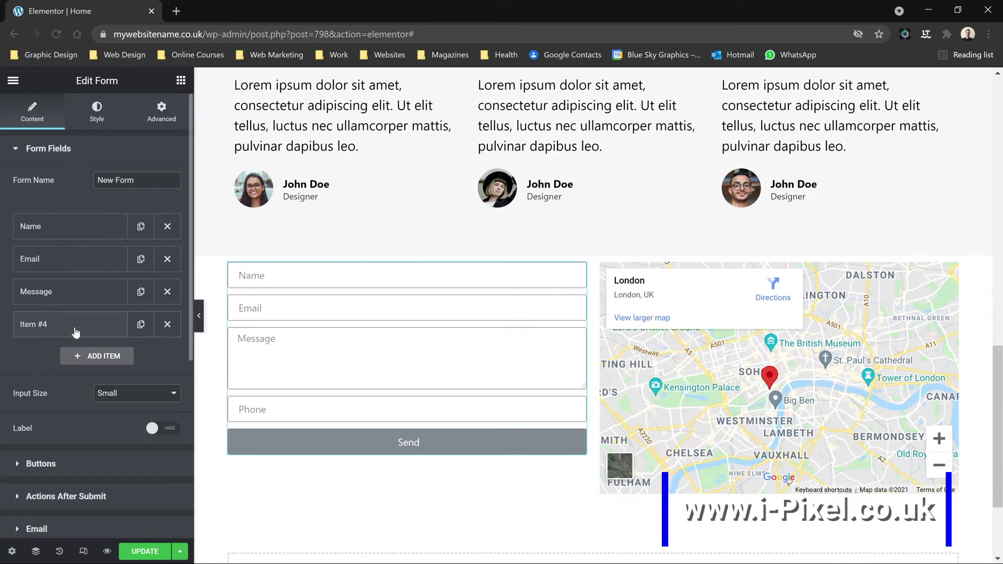
{"action": "left_click_drag", "start_coordinate": [71, 323], "coordinate": [70, 254]}
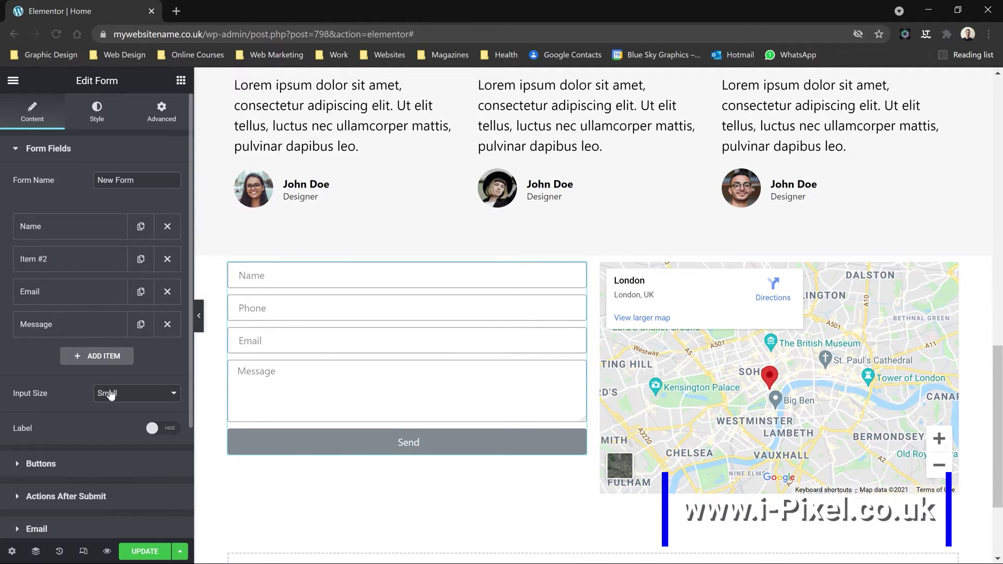
- Review the form's button settings and the email settings for submitted messages
{"action": "scroll", "coordinate": [110, 392], "scroll_direction": "down", "scroll_amount": 3}
{"action": "left_click", "coordinate": [20, 320]}
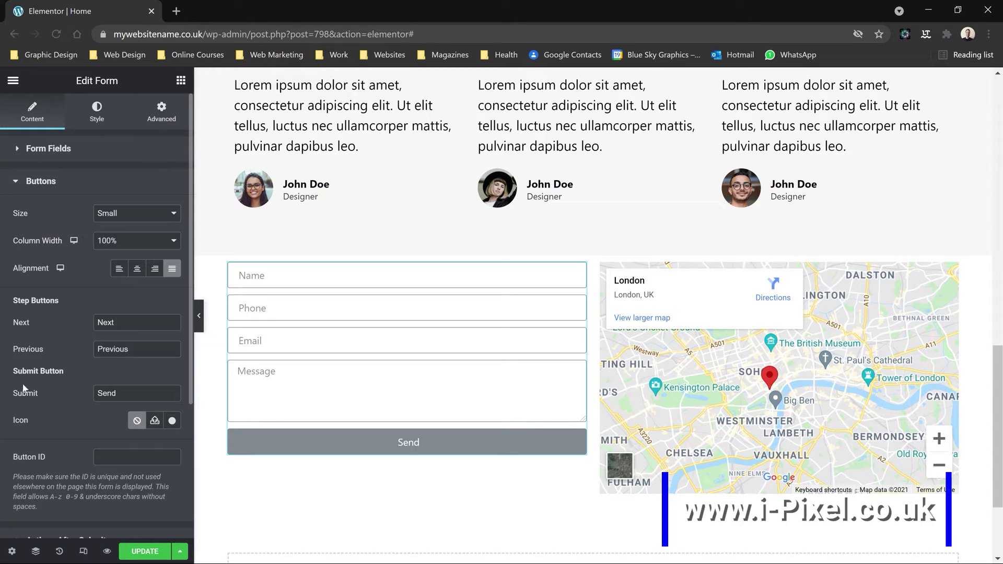
{"action": "left_click", "coordinate": [15, 181]}
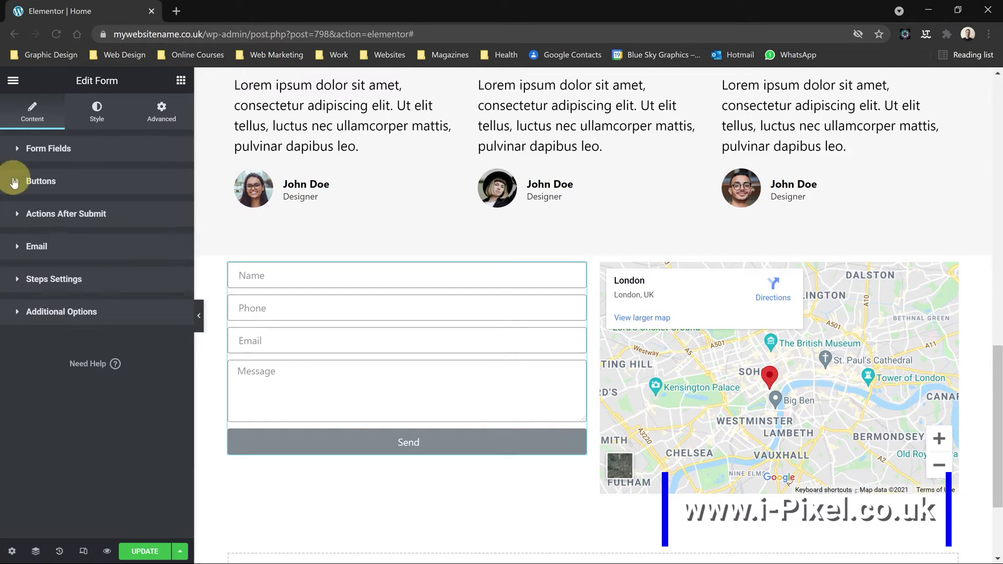
{"action": "left_click", "coordinate": [29, 248]}
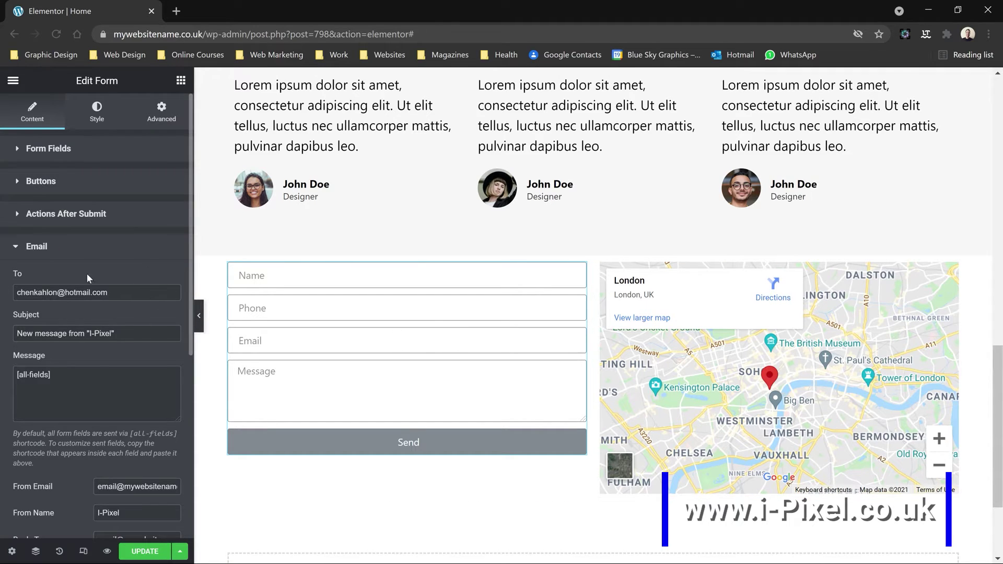
{"action": "left_click", "coordinate": [36, 247]}
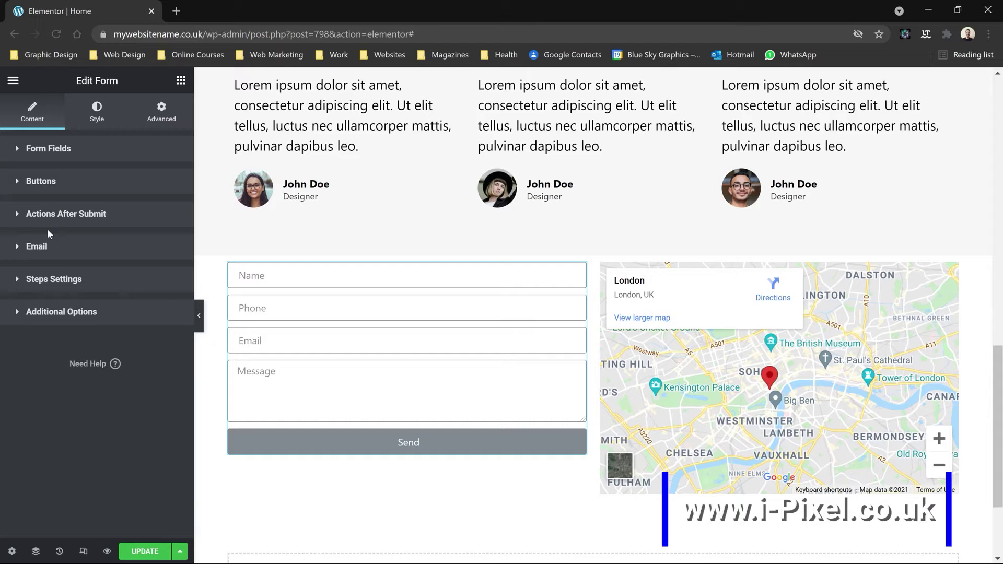
- Set the form's rows gap to 9 in its style settings, keeping the columns gap at 10
{"action": "left_click", "coordinate": [96, 111]}
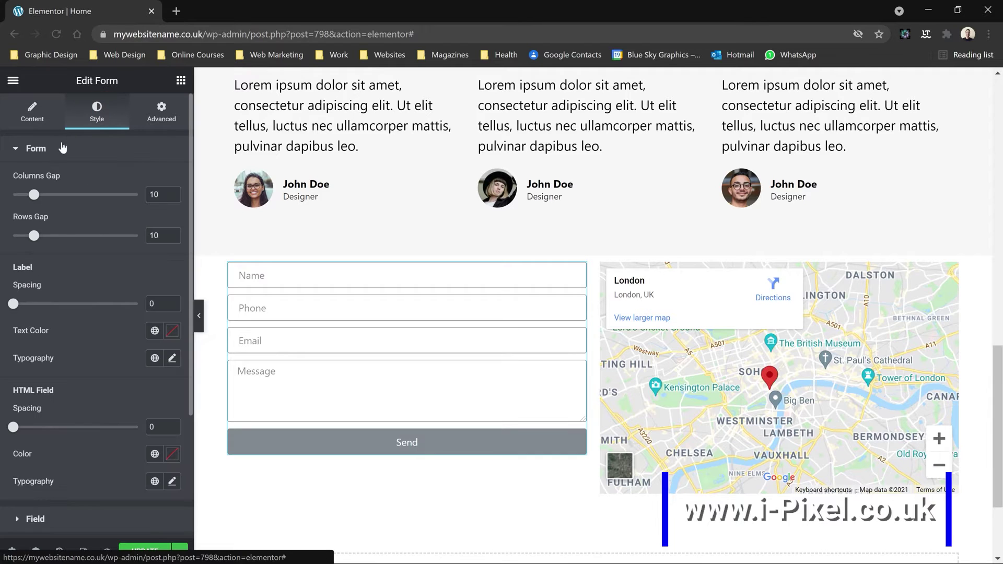
{"action": "mouse_move", "coordinate": [37, 196]}
{"action": "left_mouse_down"}
{"action": "mouse_move", "coordinate": [49, 193]}
{"action": "mouse_move", "coordinate": [34, 195]}
{"action": "left_mouse_up"}
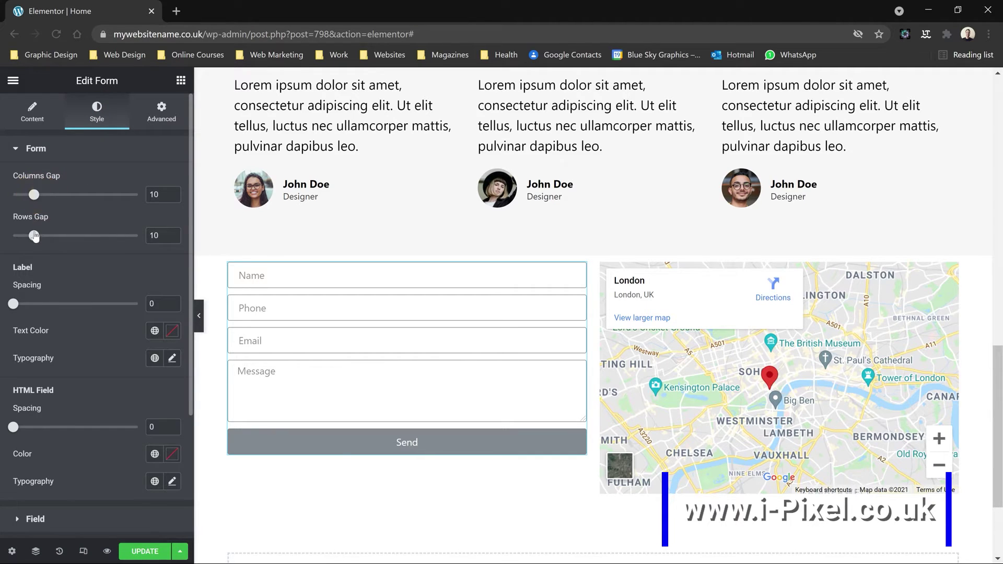
{"action": "mouse_move", "coordinate": [34, 236]}
{"action": "left_mouse_down"}
{"action": "mouse_move", "coordinate": [57, 239]}
{"action": "mouse_move", "coordinate": [32, 239]}
{"action": "left_mouse_up"}
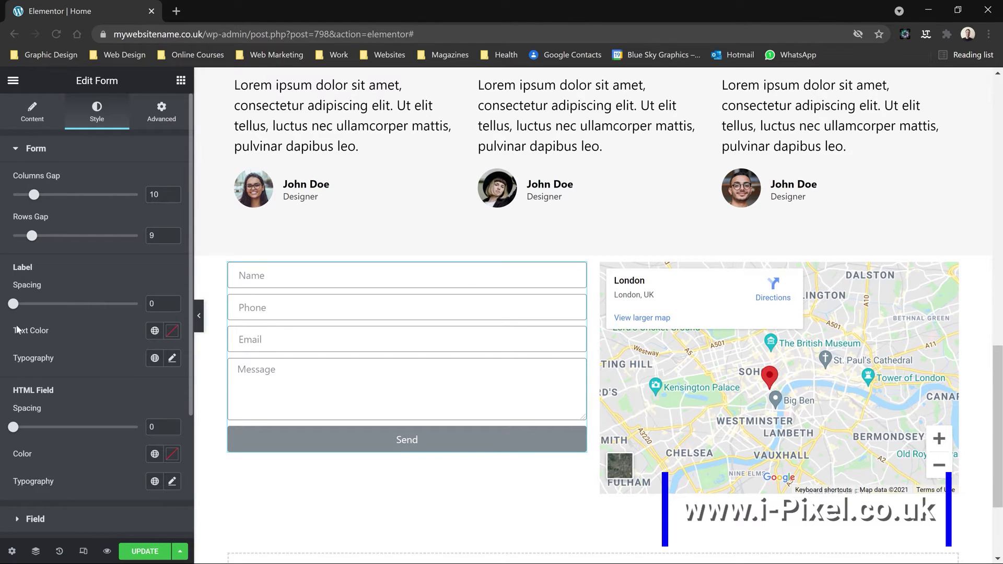
- Set the form's submit button background to the global colour 1 (#FFA600) and its text colour to near-black #020101
{"action": "scroll", "coordinate": [62, 356], "scroll_direction": "down", "scroll_amount": 3}
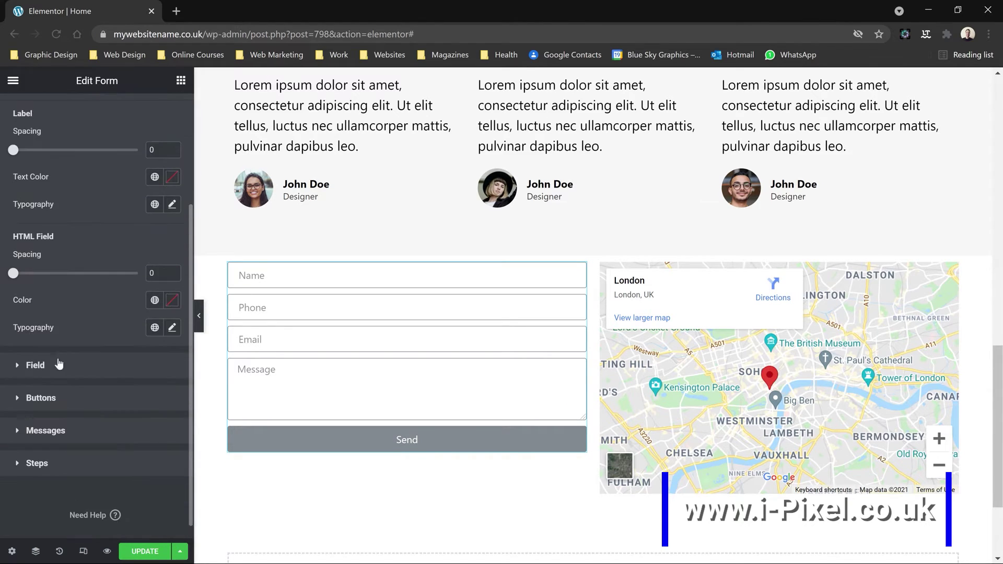
{"action": "left_click", "coordinate": [59, 360]}
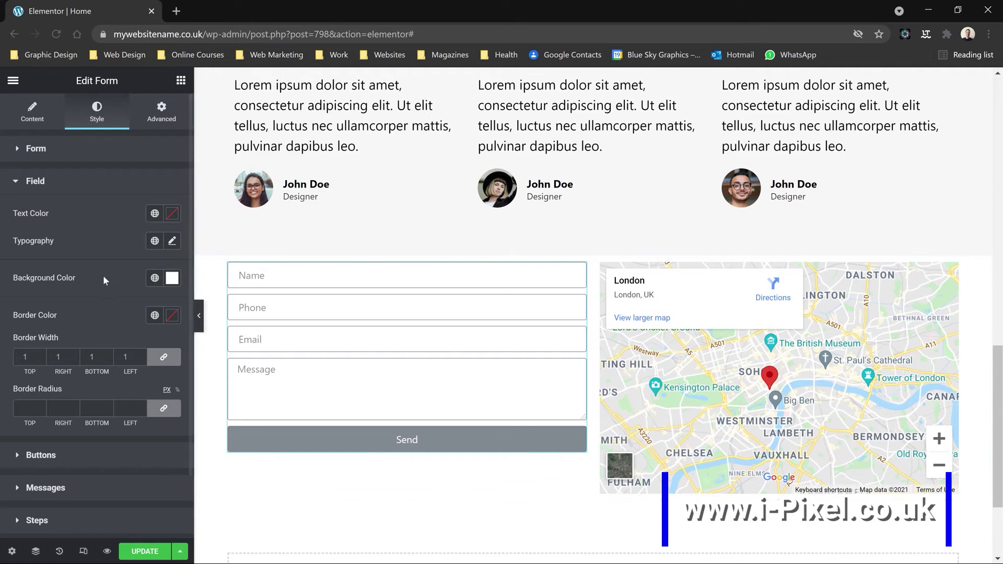
{"action": "scroll", "coordinate": [162, 292], "scroll_direction": "down", "scroll_amount": 2}
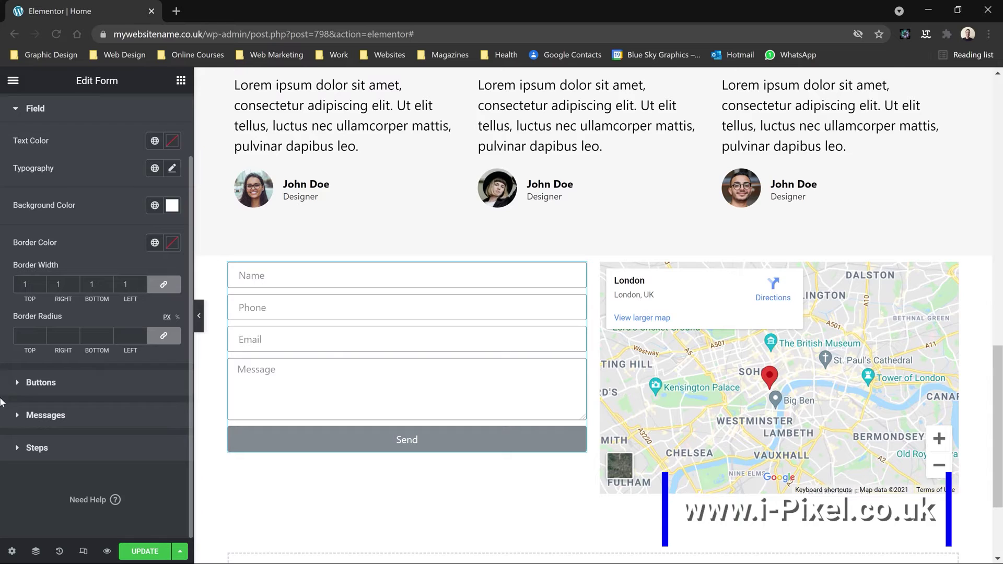
{"action": "left_click", "coordinate": [28, 384]}
{"action": "scroll", "coordinate": [117, 341], "scroll_direction": "down", "scroll_amount": 3}
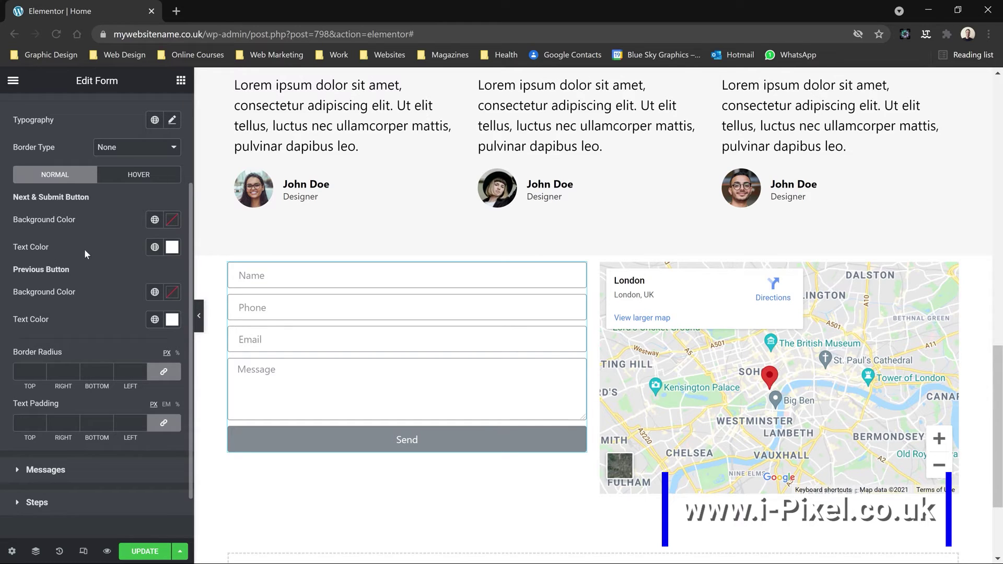
{"action": "left_click", "coordinate": [154, 219]}
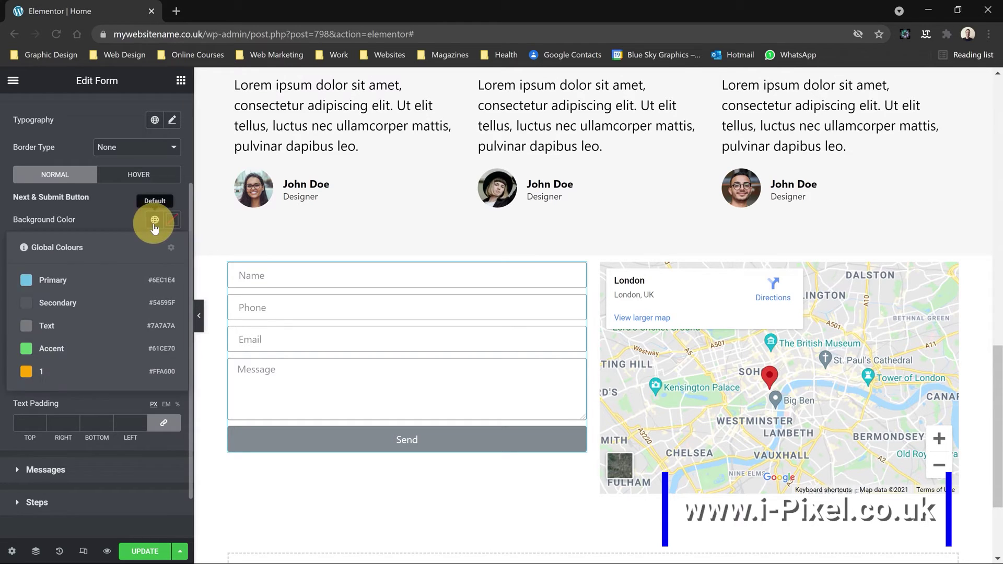
{"action": "left_click", "coordinate": [78, 369]}
{"action": "left_click", "coordinate": [172, 246]}
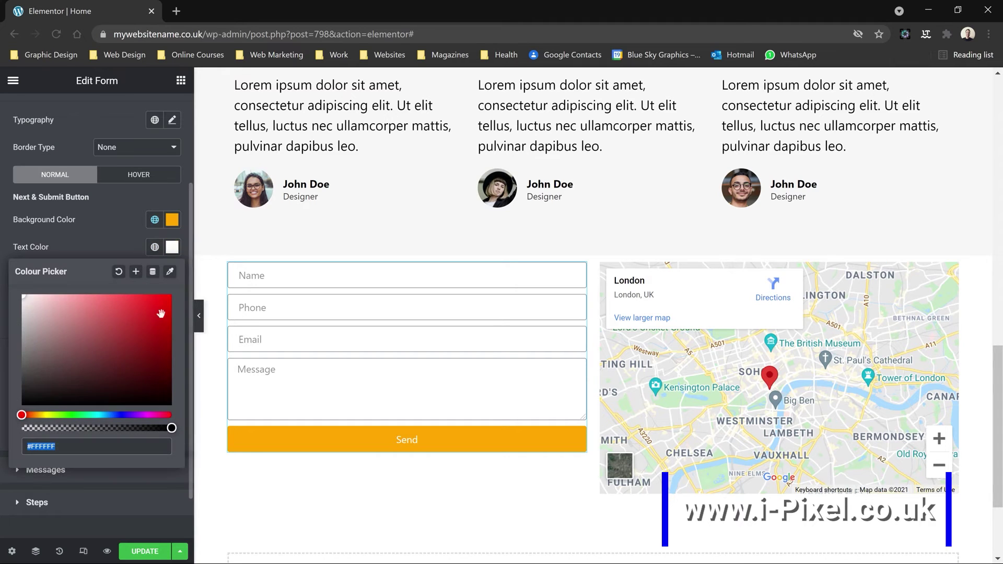
{"action": "left_click", "coordinate": [152, 396]}
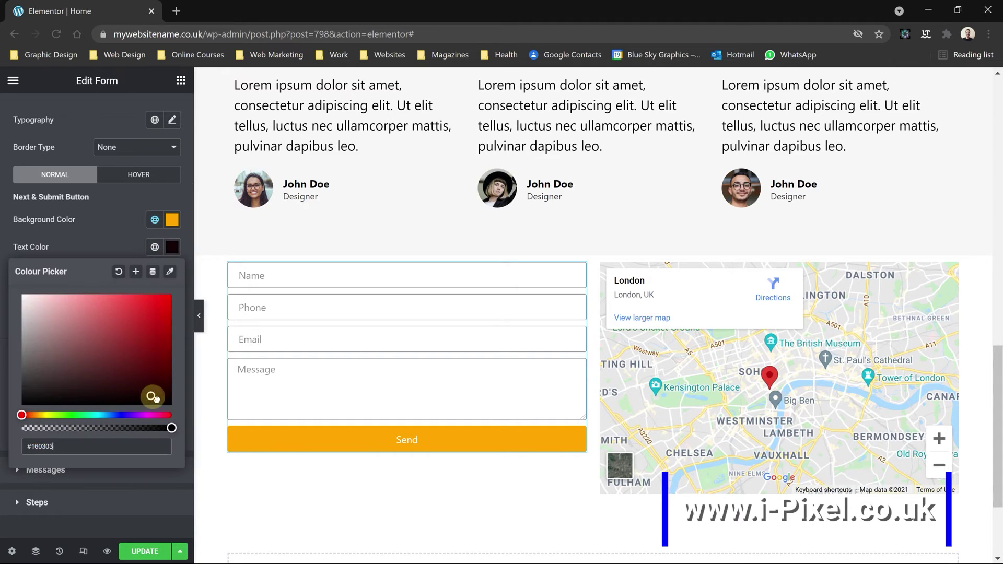
- Set the submit button's hover background colour to black #000000
{"action": "left_click", "coordinate": [150, 180]}
{"action": "left_click", "coordinate": [172, 220]}
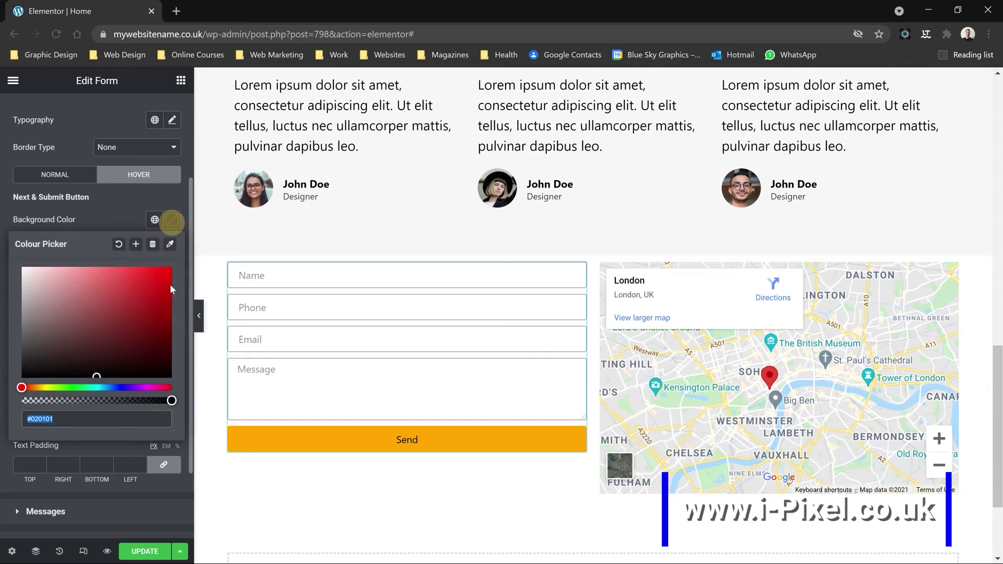
{"action": "left_click", "coordinate": [23, 375]}
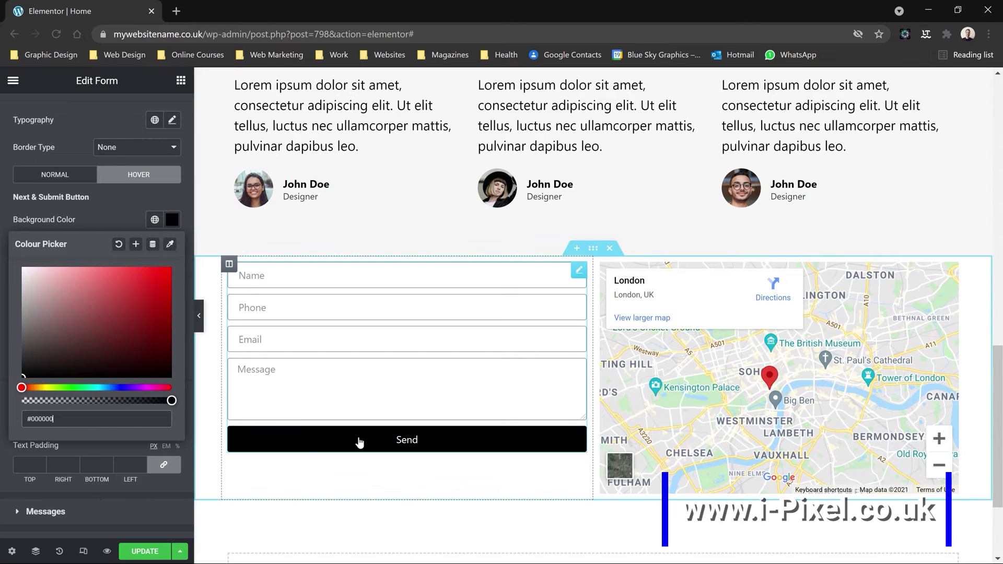
{"action": "left_click", "coordinate": [171, 220]}
- Review the form's message style settings and its custom message texts, leaving Custom Messages switched off
{"action": "scroll", "coordinate": [63, 366], "scroll_direction": "down", "scroll_amount": 3}
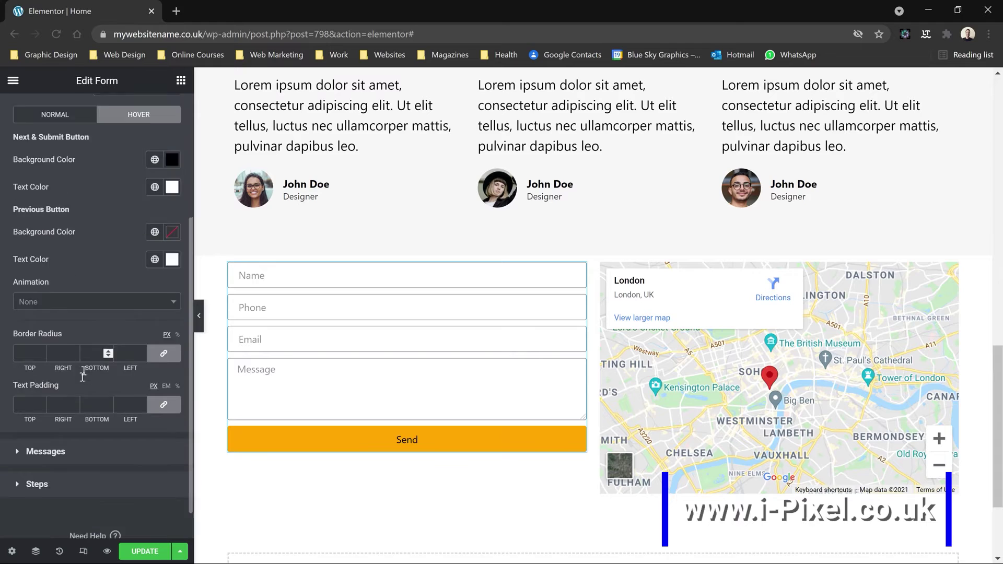
{"action": "left_click", "coordinate": [17, 422]}
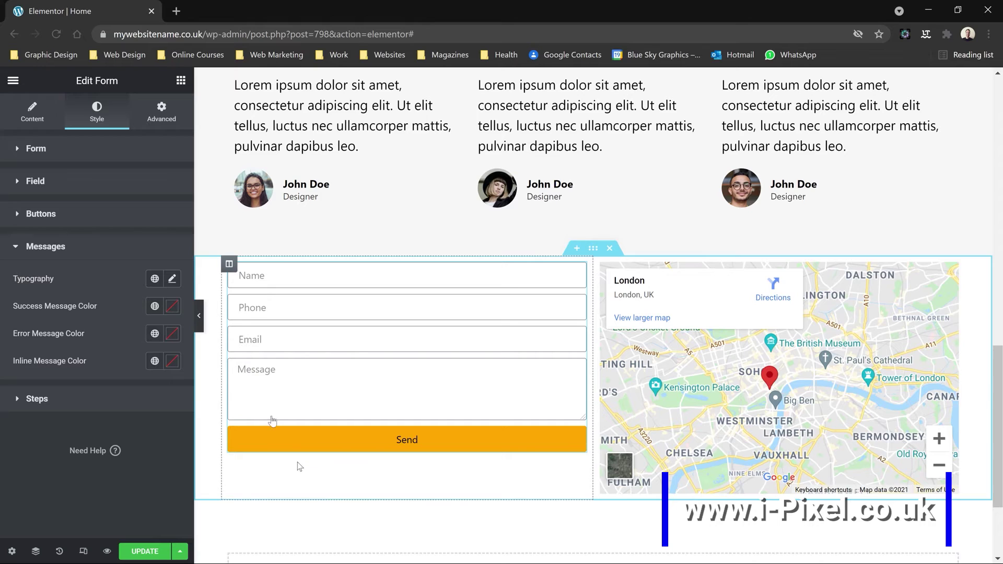
{"action": "left_click", "coordinate": [39, 123]}
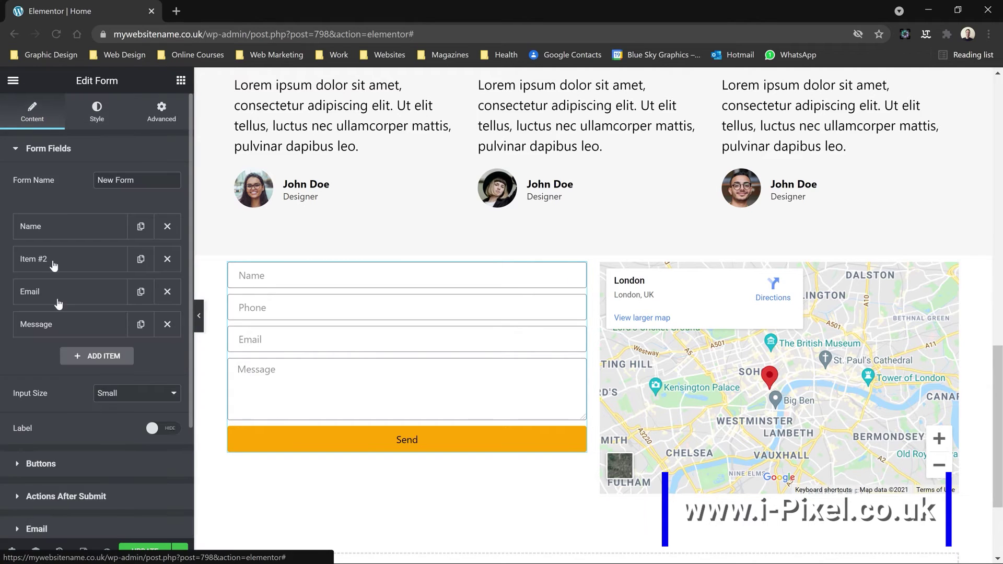
{"action": "scroll", "coordinate": [57, 376], "scroll_direction": "down", "scroll_amount": 3}
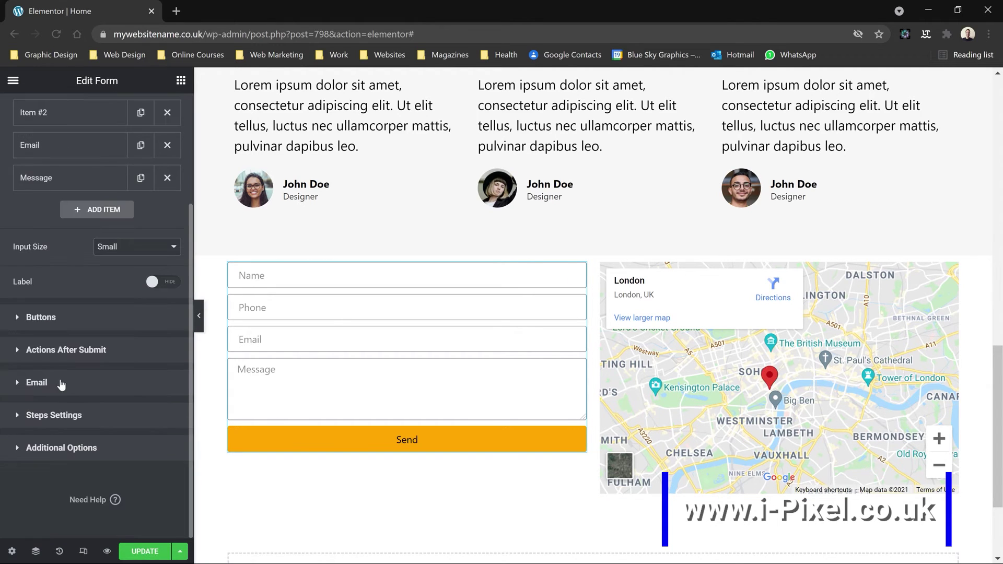
{"action": "left_click", "coordinate": [18, 454]}
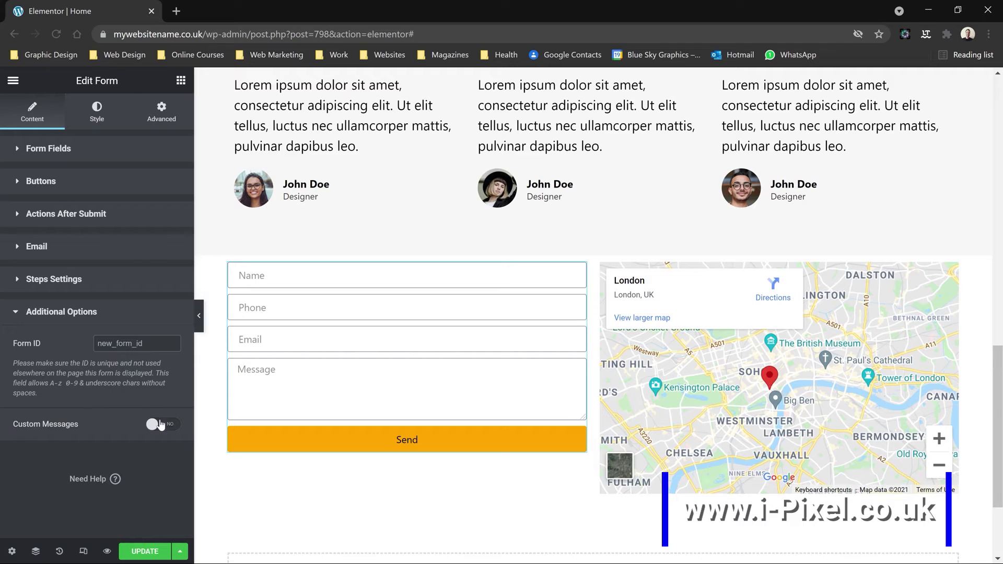
{"action": "left_click", "coordinate": [160, 423]}
{"action": "scroll", "coordinate": [159, 420], "scroll_direction": "down", "scroll_amount": 3}
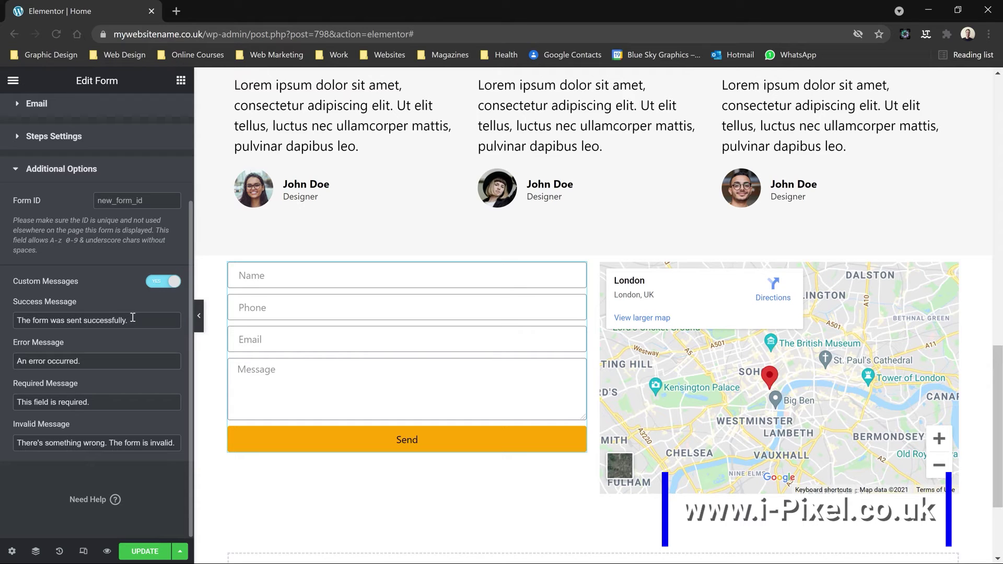
{"action": "left_click", "coordinate": [164, 285]}
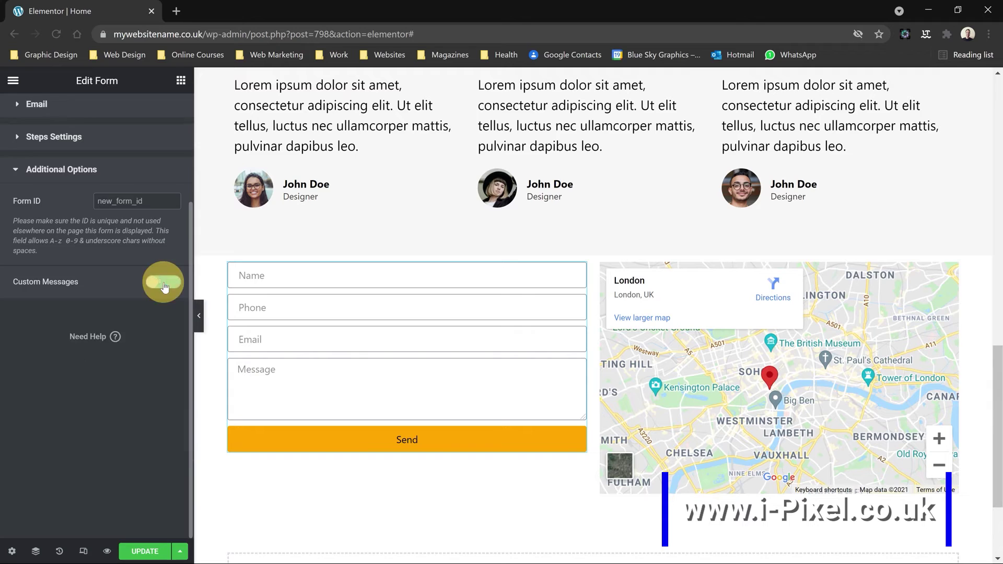
- Set the typography size of the form's messages to 18 px and update the page
{"action": "left_click", "coordinate": [94, 114]}
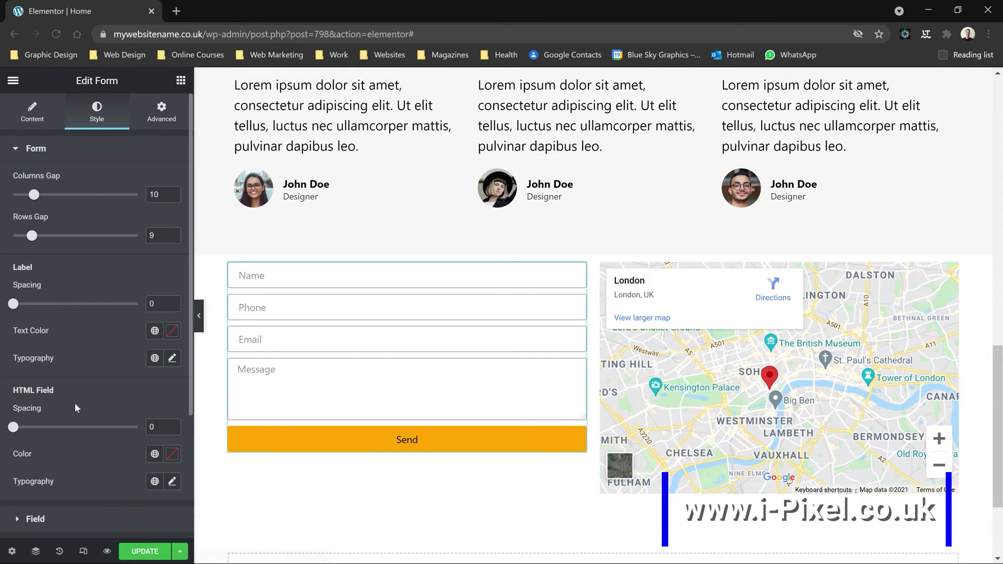
{"action": "scroll", "coordinate": [77, 409], "scroll_direction": "down", "scroll_amount": 3}
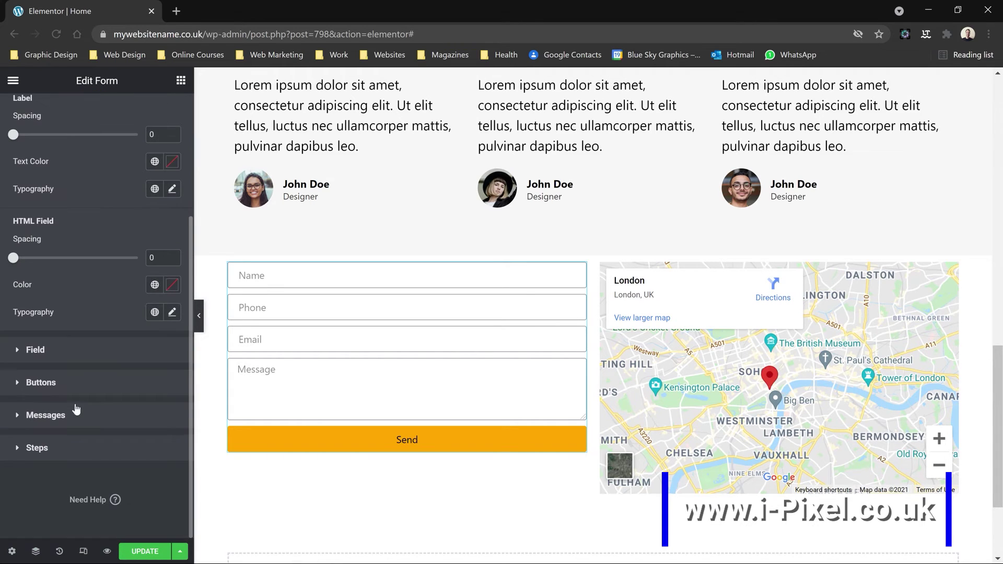
{"action": "left_click", "coordinate": [21, 421]}
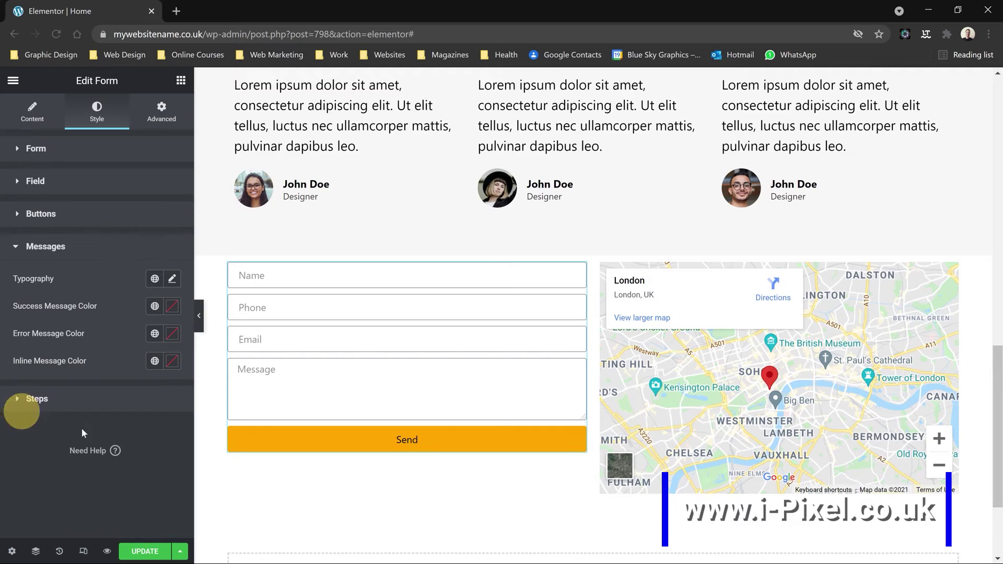
{"action": "left_click", "coordinate": [171, 279]}
{"action": "left_click", "coordinate": [148, 382]}
{"action": "type", "text": "1"}
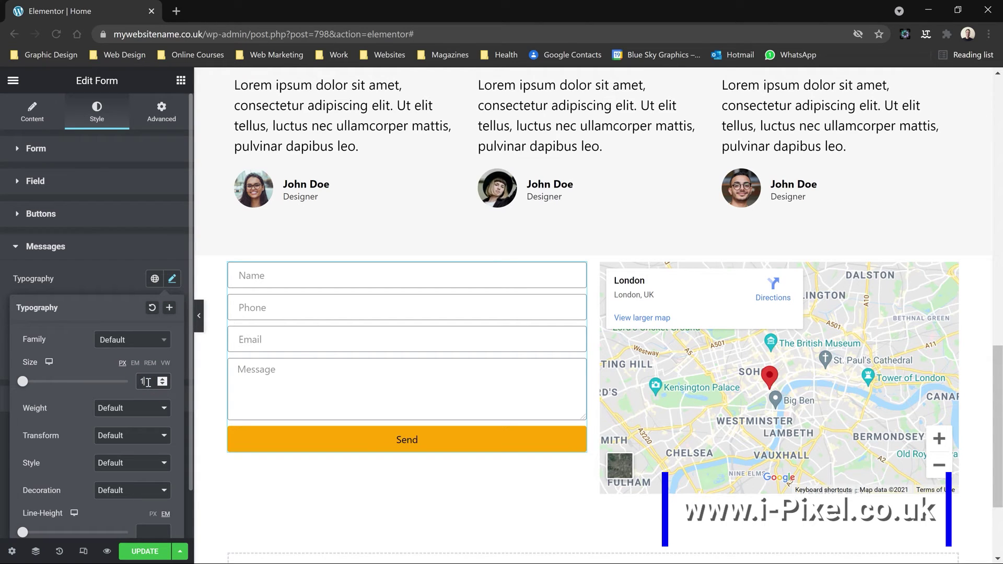
{"action": "type", "text": "8"}
{"action": "left_click", "coordinate": [172, 281]}
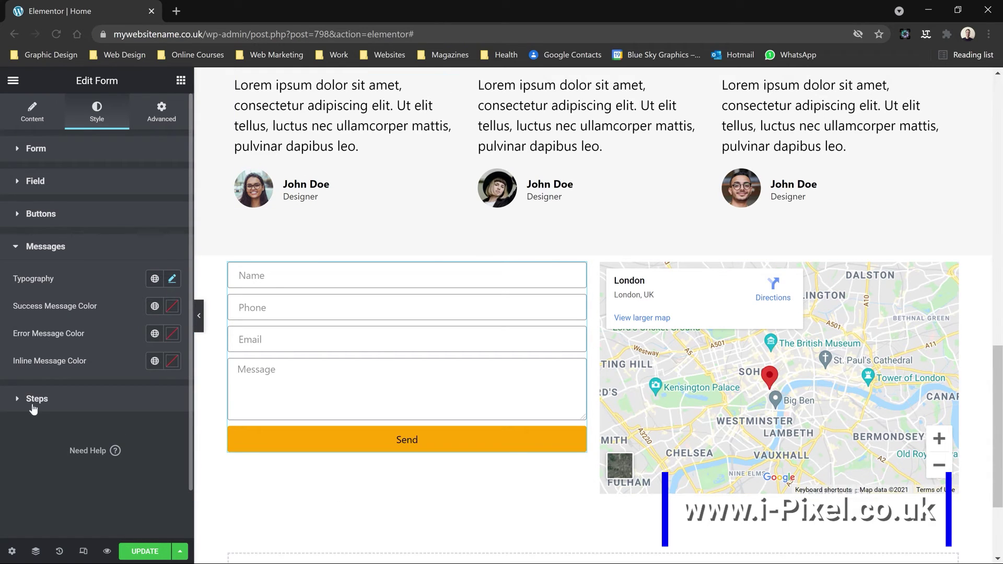
{"action": "left_click", "coordinate": [145, 552]}
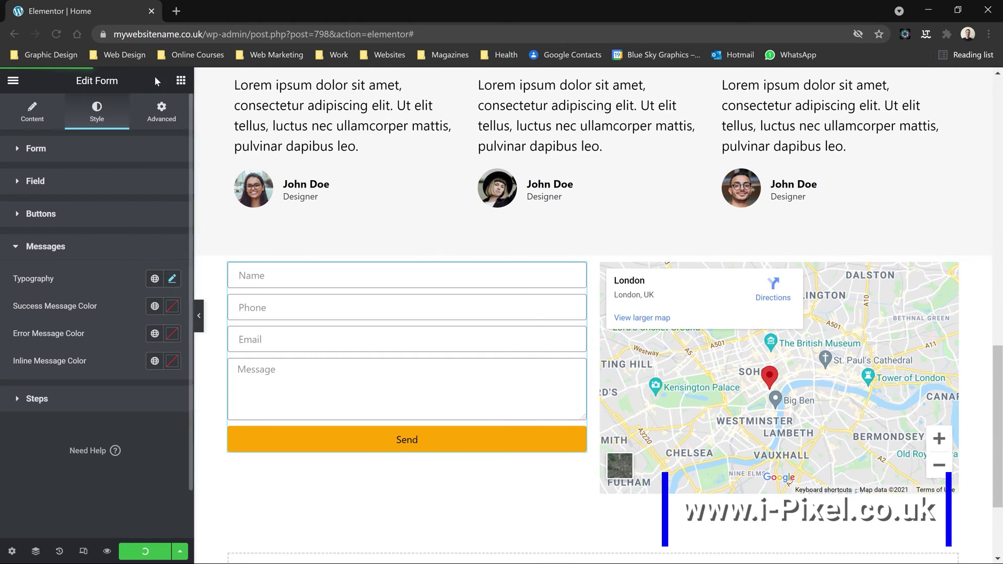
- Add a Heading widget above the contact form with the title Contact Us
{"action": "left_click", "coordinate": [180, 81]}
{"action": "left_click_drag", "start_coordinate": [144, 202], "coordinate": [253, 264]}
{"action": "left_click_drag", "start_coordinate": [116, 195], "coordinate": [9, 201]}
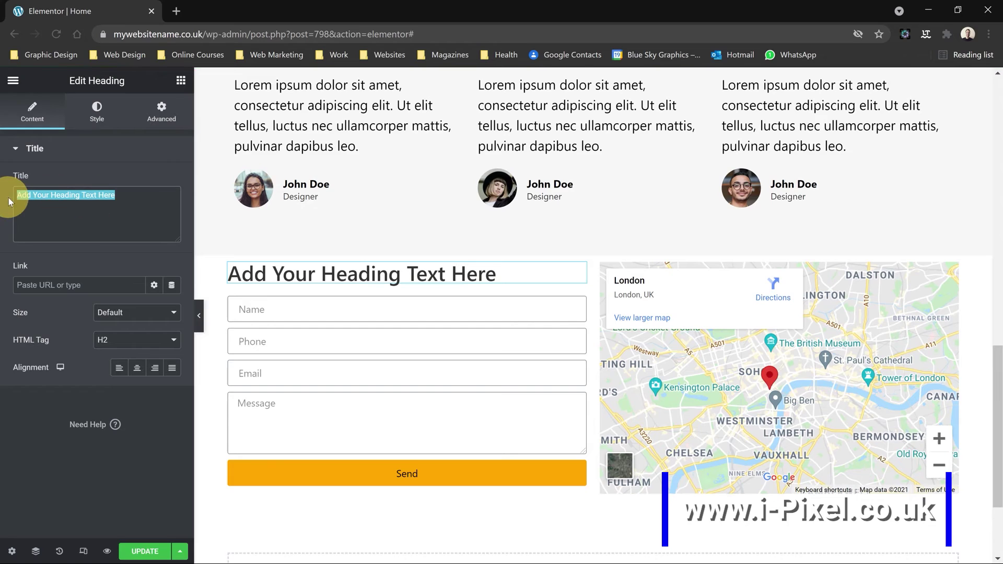
{"action": "type", "text": "Co"}
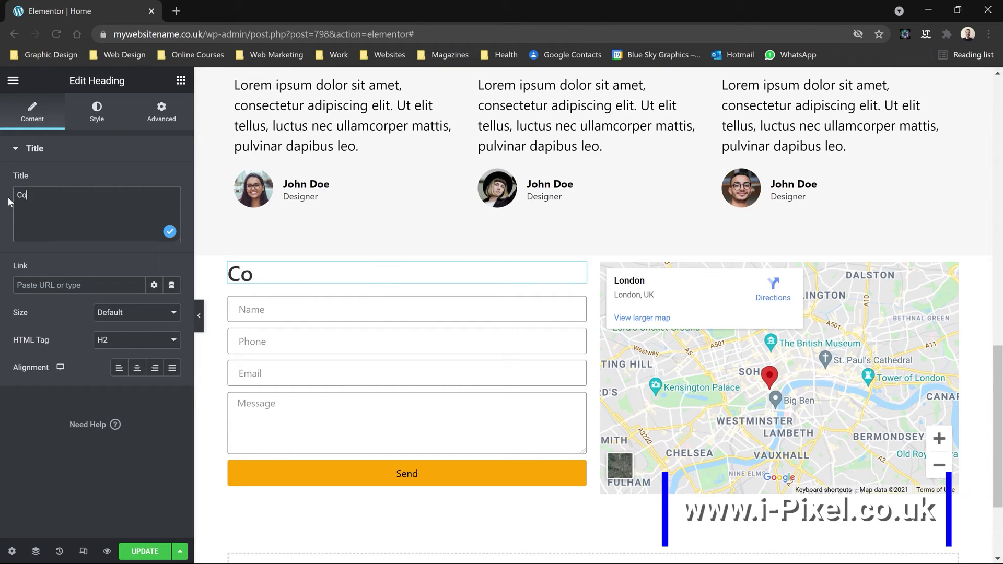
{"action": "type", "text": "ntact Us"}
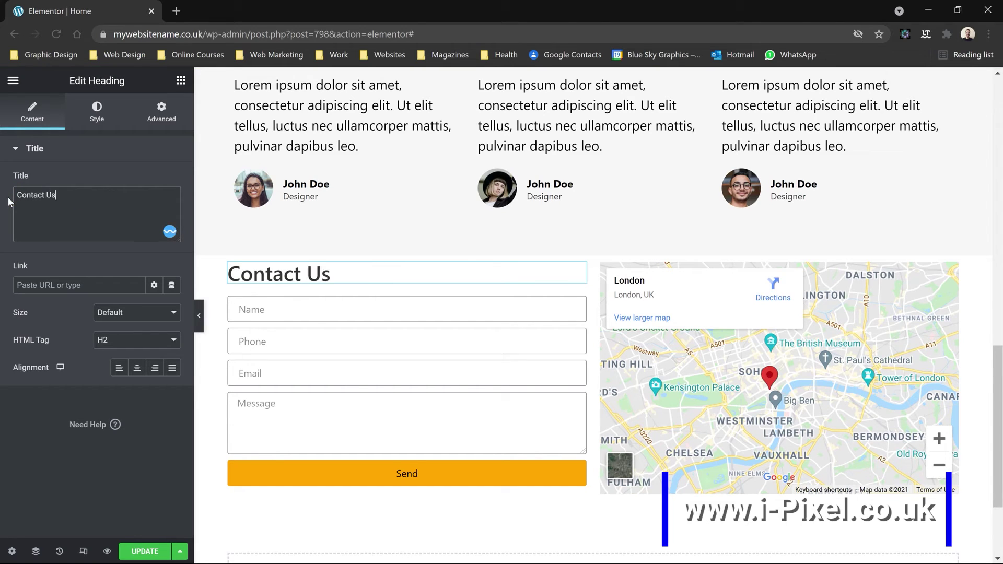
- Apply the global font H2 to the Contact Us heading
{"action": "left_click", "coordinate": [98, 112]}
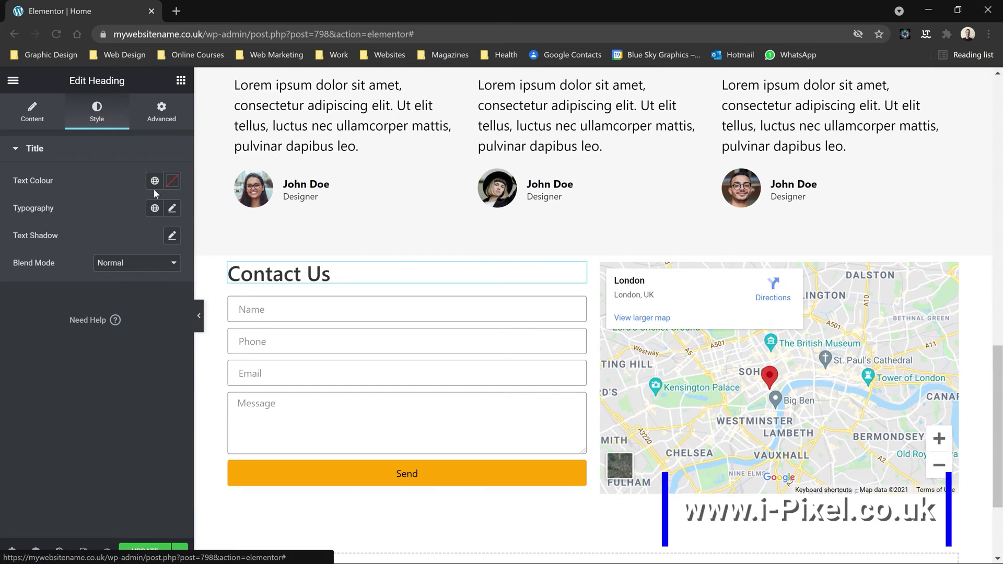
{"action": "left_click", "coordinate": [155, 209]}
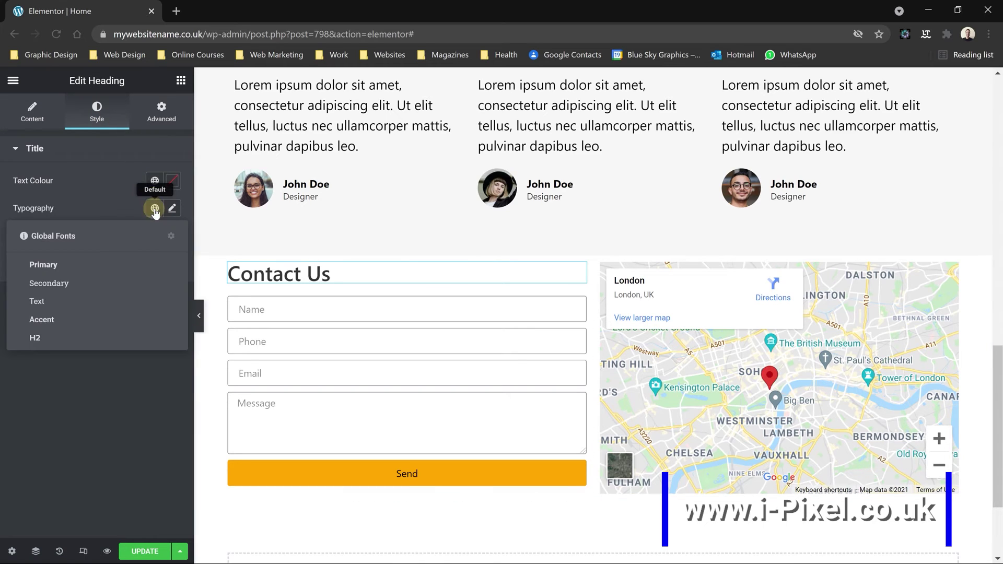
{"action": "left_click", "coordinate": [36, 340]}
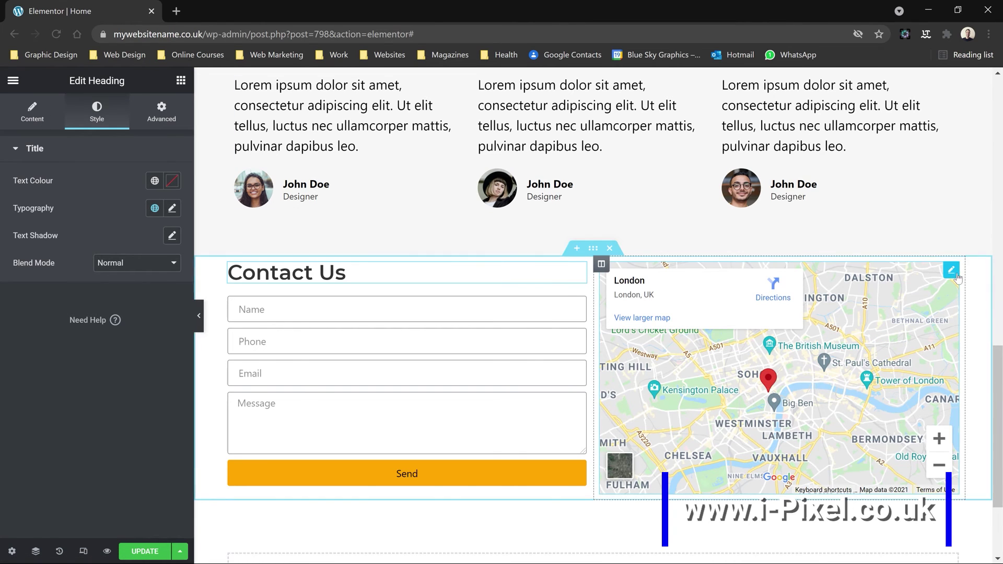
- Reduce the London map's height to 343 px to align it with the form, and update the page
{"action": "left_click", "coordinate": [954, 269]}
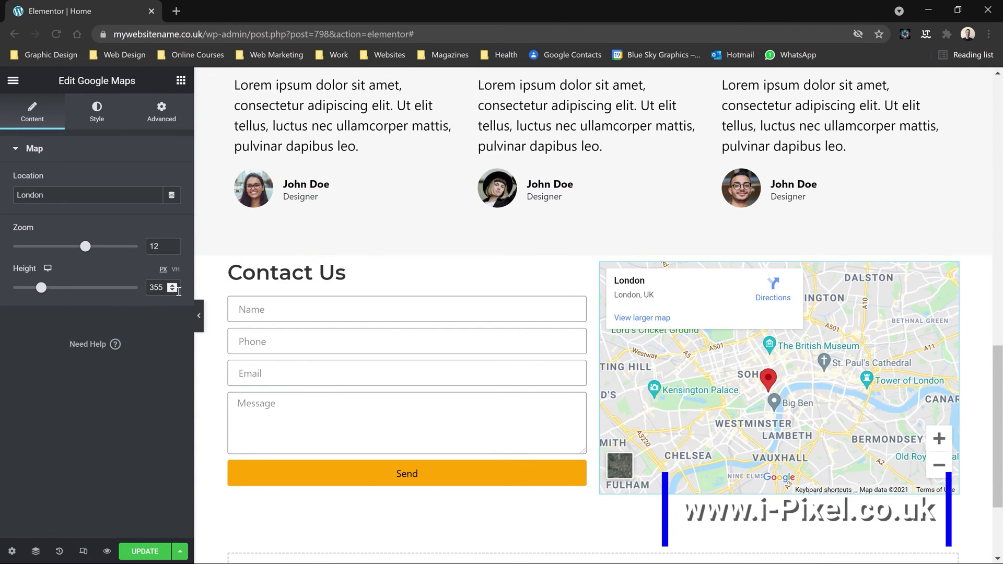
{"action": "left_click", "coordinate": [174, 290]}
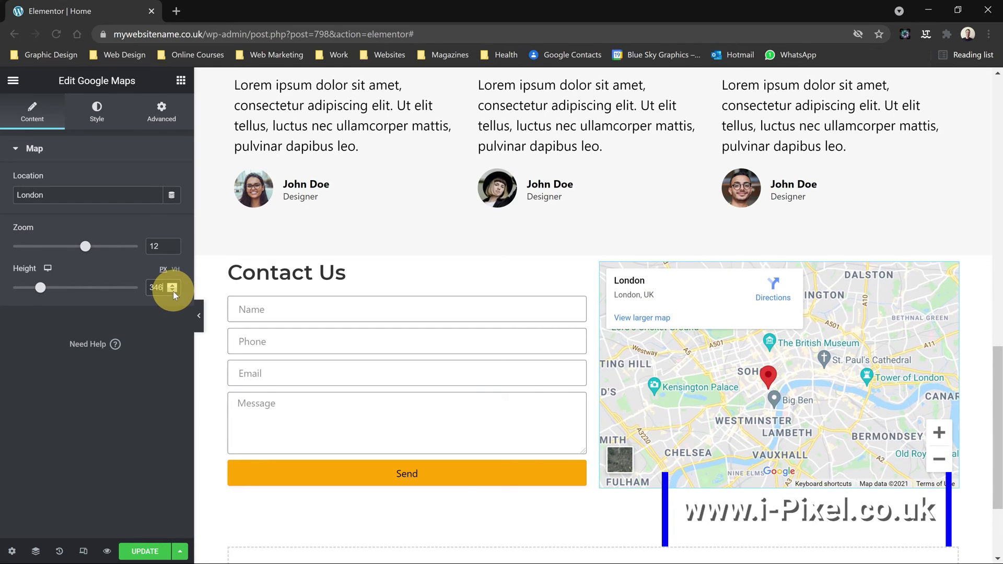
{"action": "left_click", "coordinate": [173, 291]}
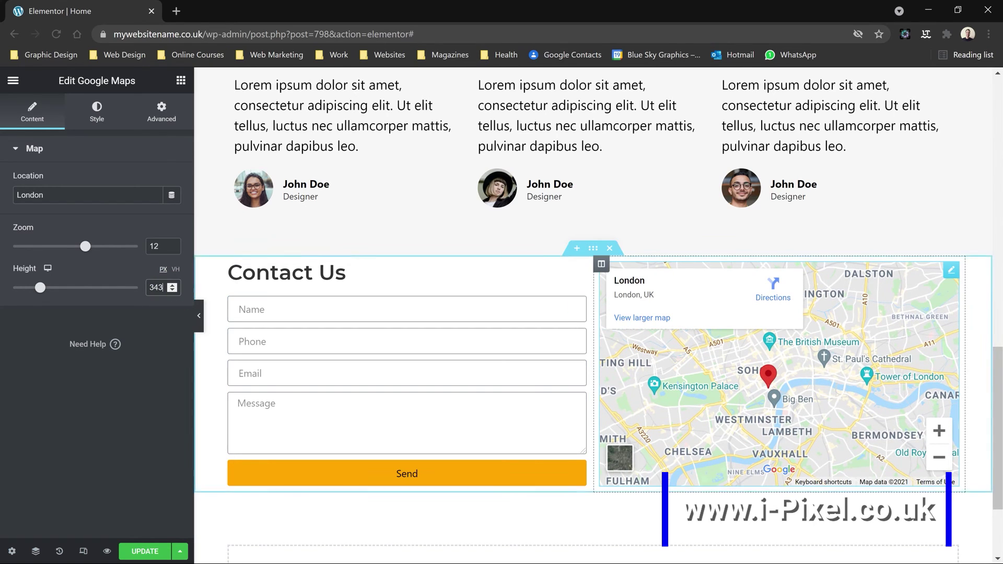
{"action": "left_click", "coordinate": [145, 552]}
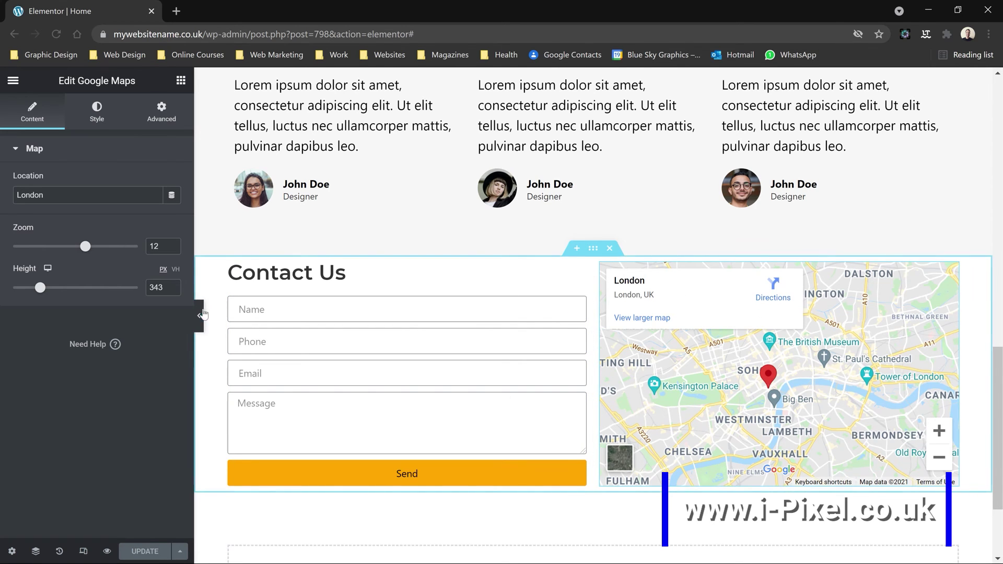
- Preview the contact section and testimonials at full page width, then return to editing
{"action": "scroll", "coordinate": [200, 314], "scroll_direction": "up", "scroll_amount": 2}
{"action": "left_click", "coordinate": [199, 312]}
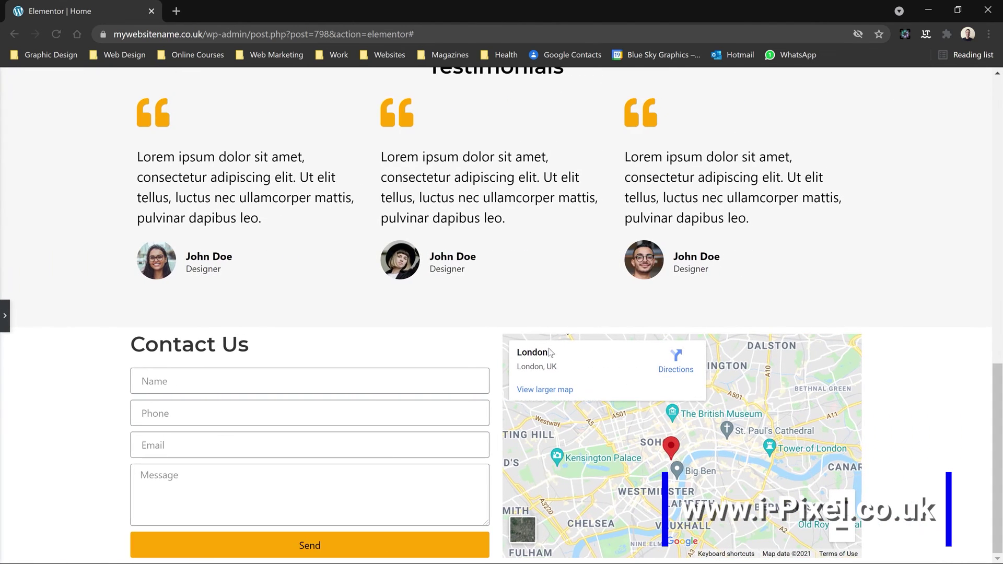
{"action": "left_click", "coordinate": [4, 315]}
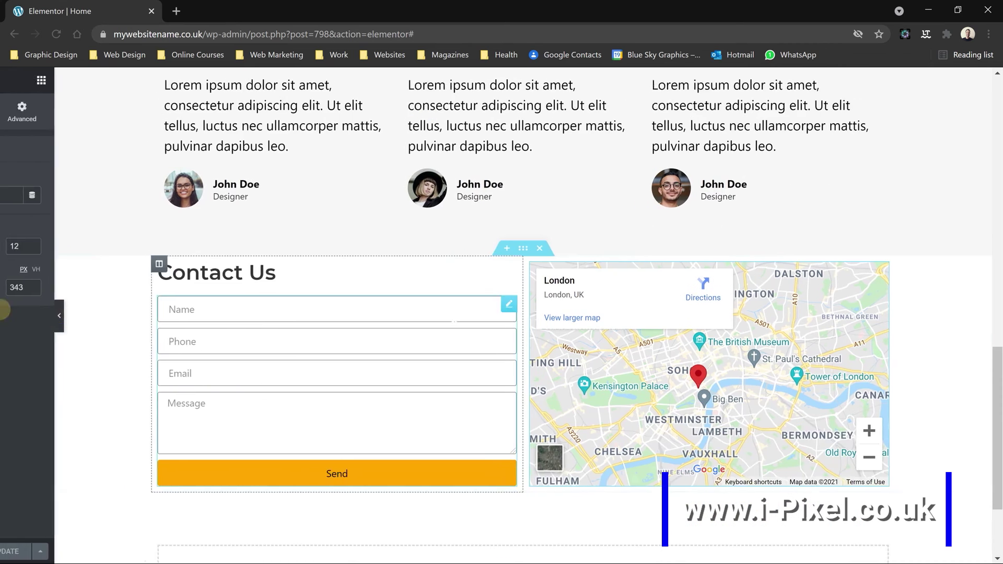
- Unlink the contact section's padding values and set its top and bottom padding to 50 px each
{"action": "left_click", "coordinate": [593, 248]}
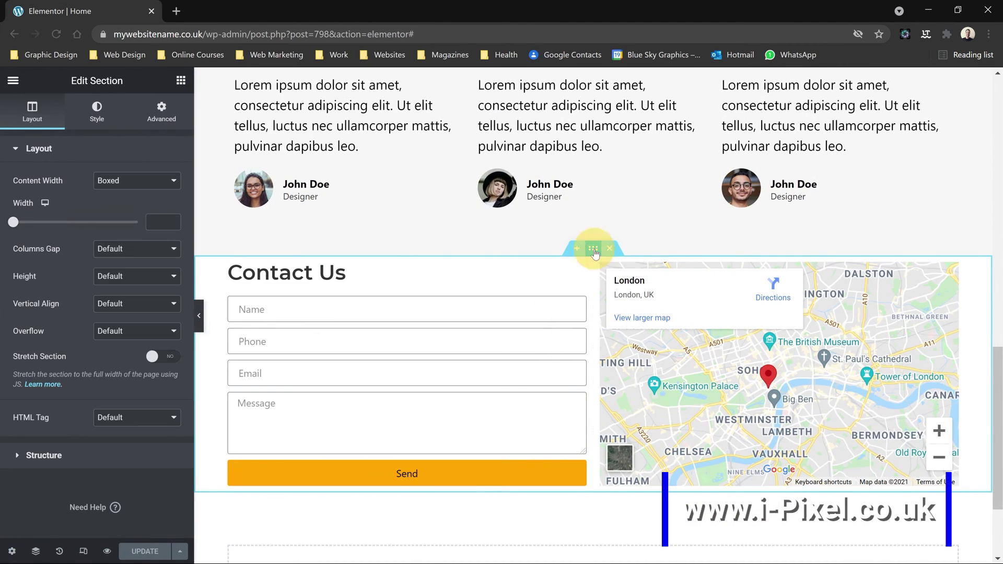
{"action": "left_click", "coordinate": [156, 114]}
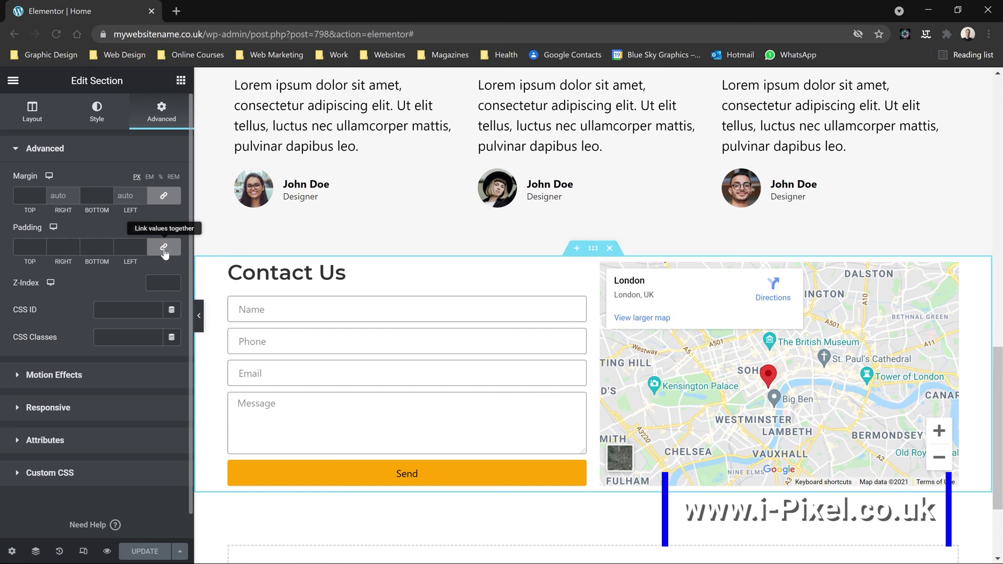
{"action": "double_click", "coordinate": [31, 249]}
{"action": "type", "text": "50"}
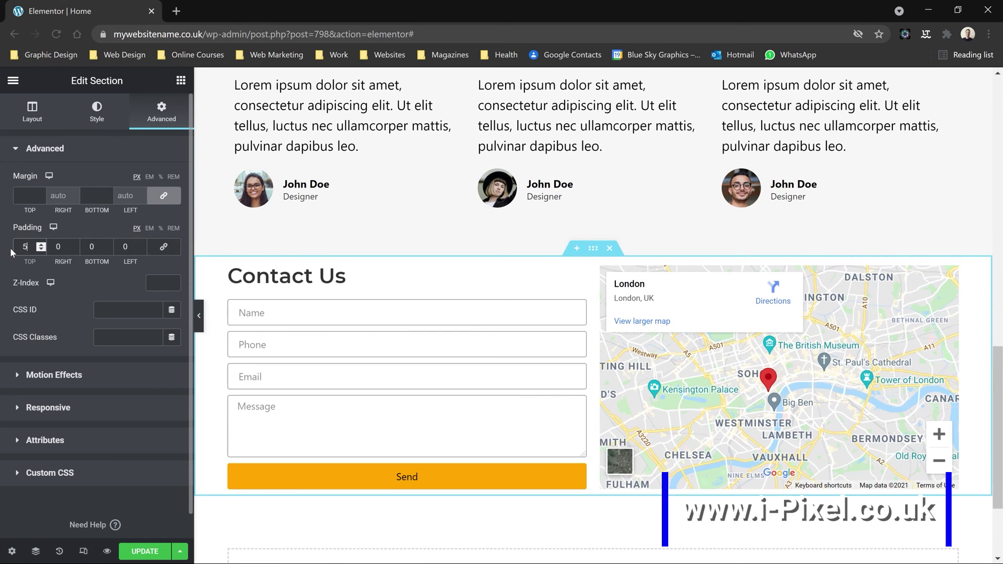
{"action": "double_click", "coordinate": [91, 247]}
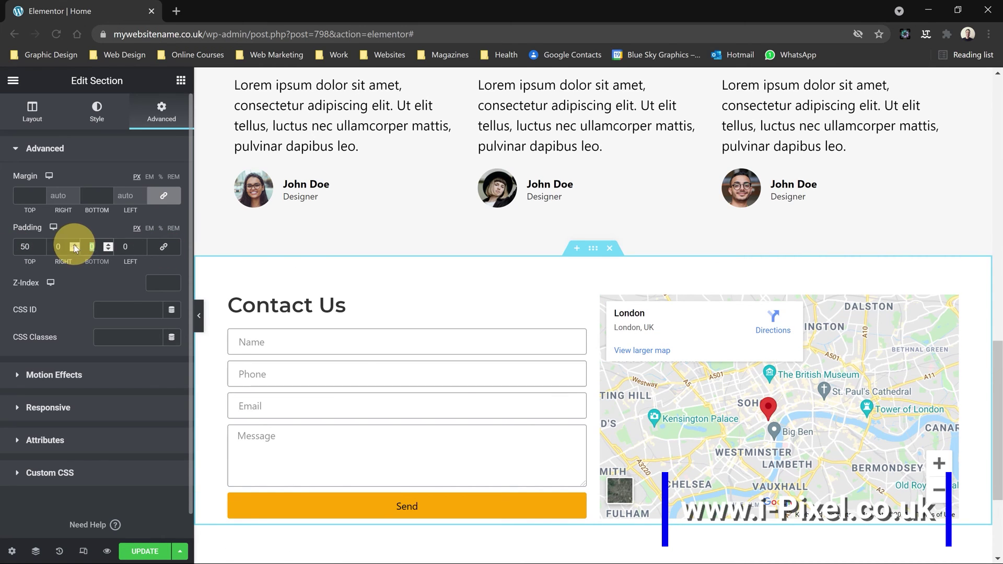
{"action": "type", "text": "50"}
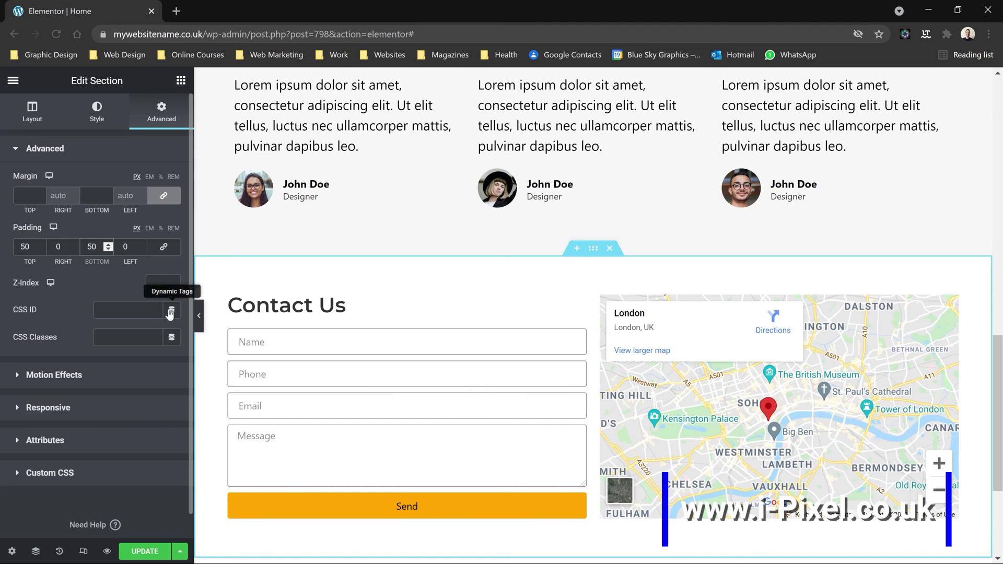
- Check the contact section's spacing below the testimonials at full page width, then return to editing and update the page
{"action": "left_click", "coordinate": [198, 316]}
{"action": "scroll", "coordinate": [500, 313], "scroll_direction": "up", "scroll_amount": 6}
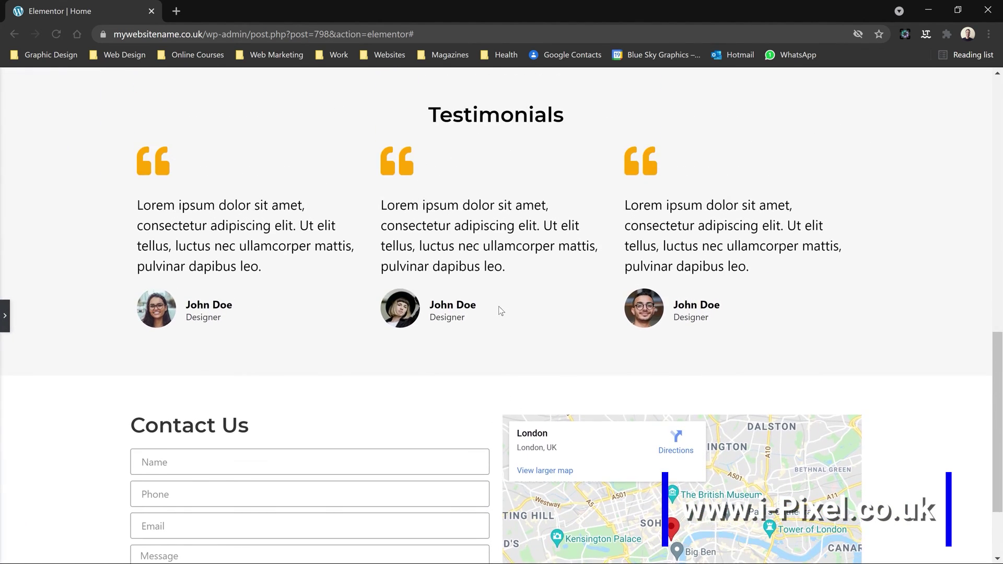
{"action": "scroll", "coordinate": [497, 311], "scroll_direction": "down", "scroll_amount": 6}
{"action": "left_click", "coordinate": [5, 314]}
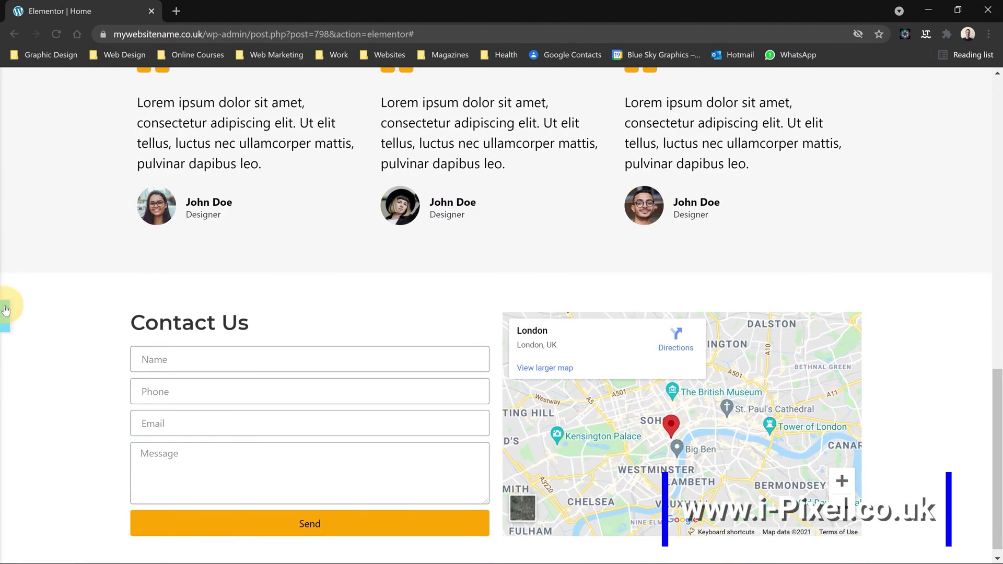
{"action": "left_click", "coordinate": [152, 552]}
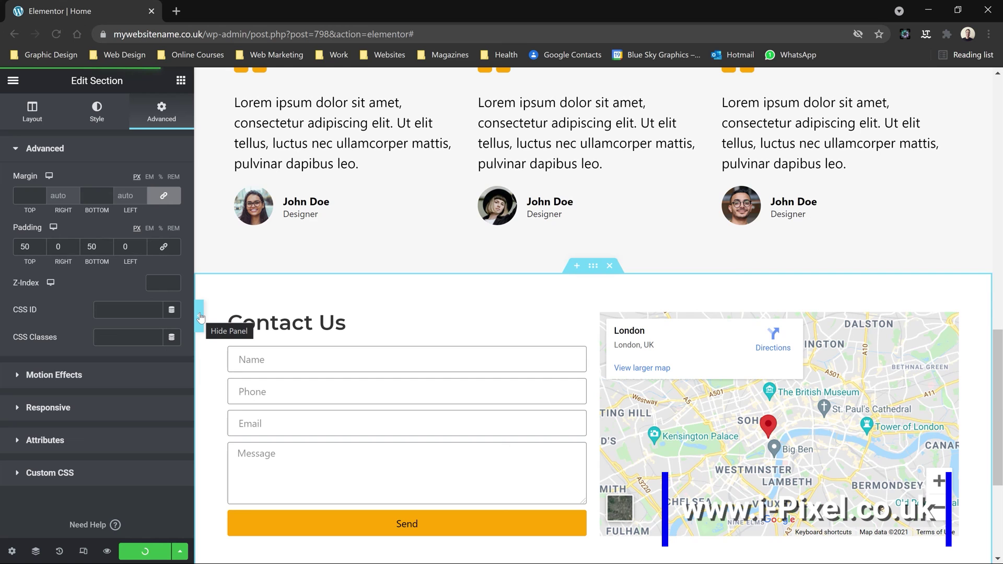
- Review the whole page at full width, from the hero banner through the testimonials to the contact section, then return to editing
{"action": "left_click", "coordinate": [200, 317]}
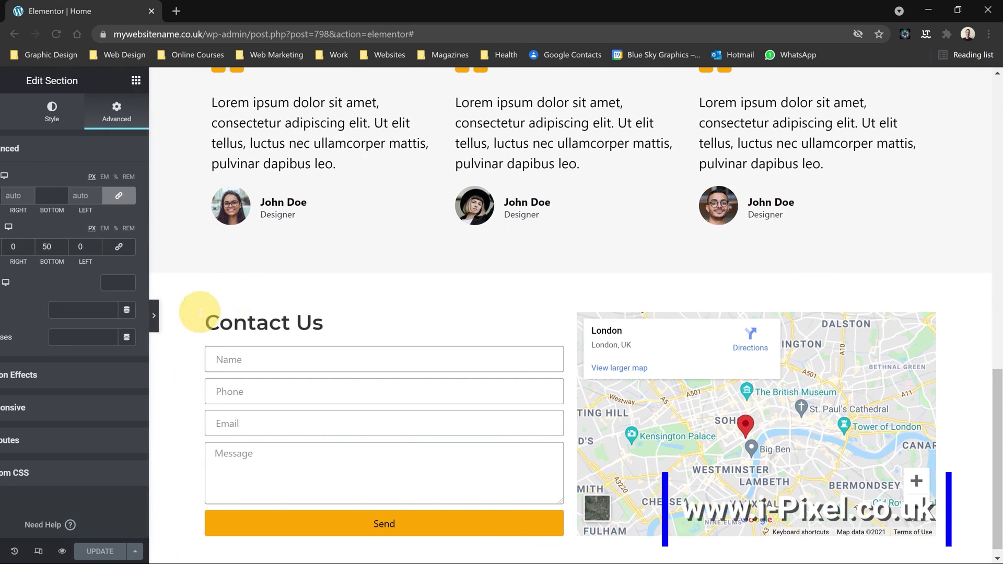
{"action": "scroll", "coordinate": [800, 302], "scroll_direction": "up", "scroll_amount": 5}
{"action": "scroll", "coordinate": [800, 302], "scroll_direction": "up", "scroll_amount": 8}
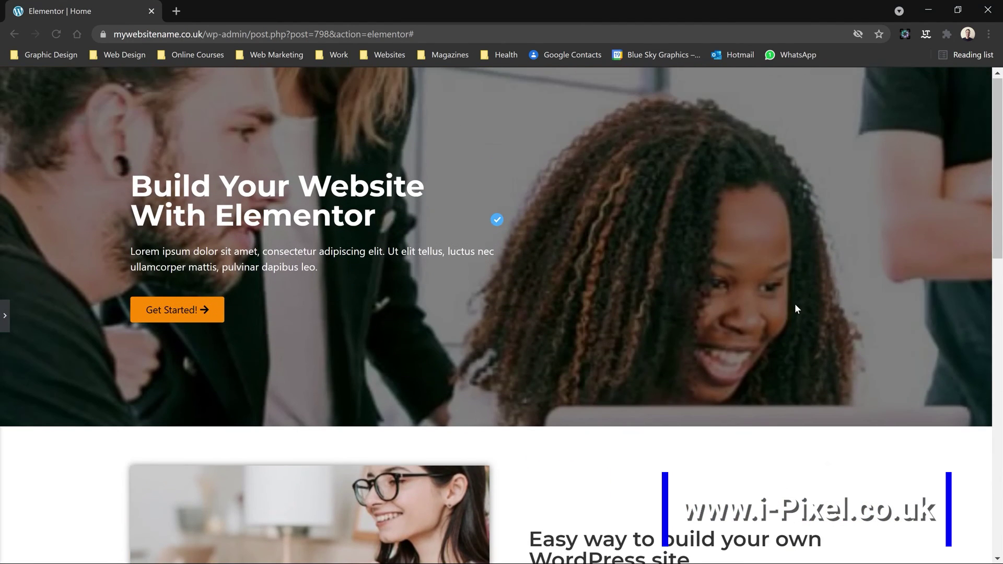
{"action": "scroll", "coordinate": [796, 306], "scroll_direction": "down", "scroll_amount": 10}
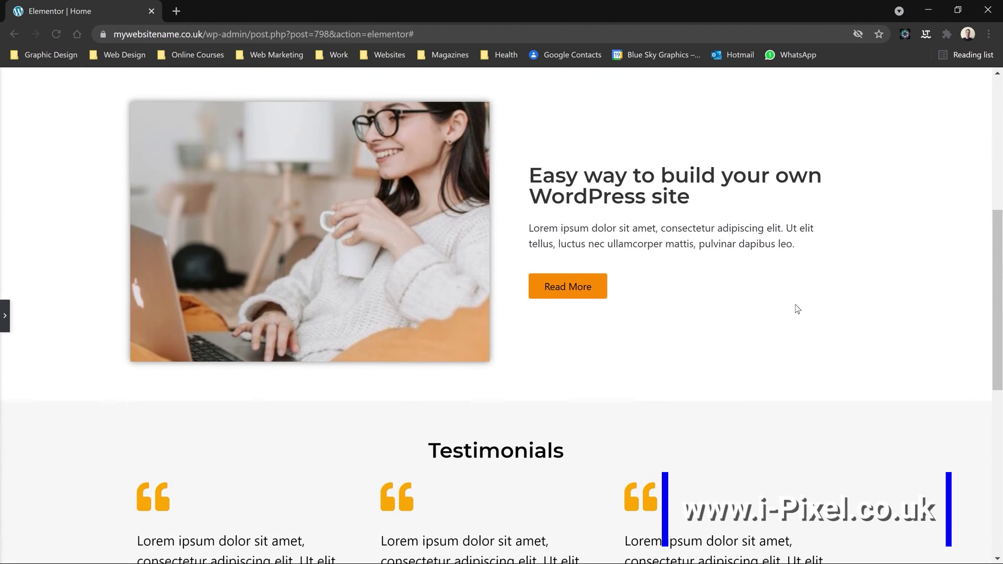
{"action": "scroll", "coordinate": [795, 305], "scroll_direction": "down", "scroll_amount": 5}
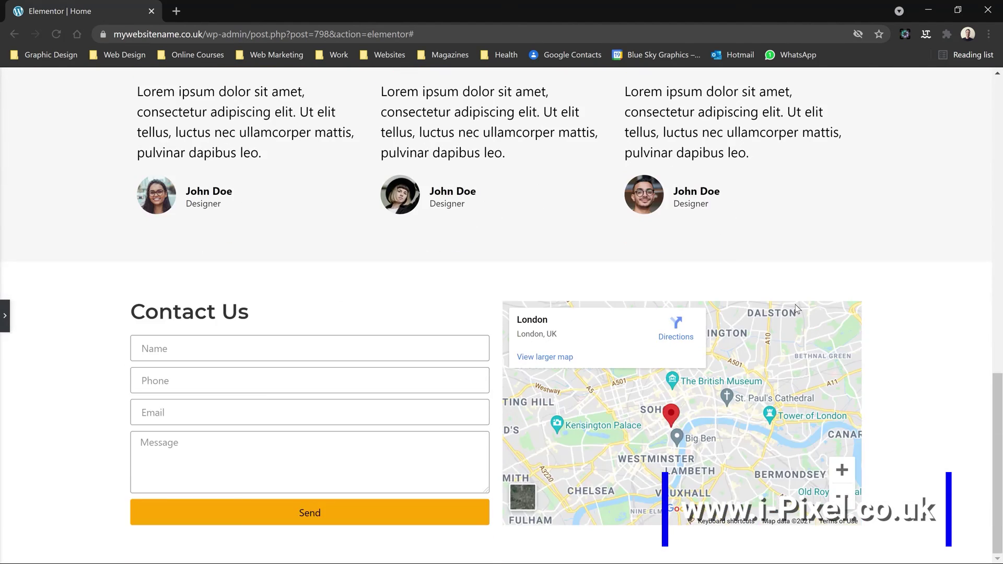
{"action": "scroll", "coordinate": [795, 306], "scroll_direction": "up", "scroll_amount": 7}
{"action": "scroll", "coordinate": [796, 305], "scroll_direction": "up", "scroll_amount": 7}
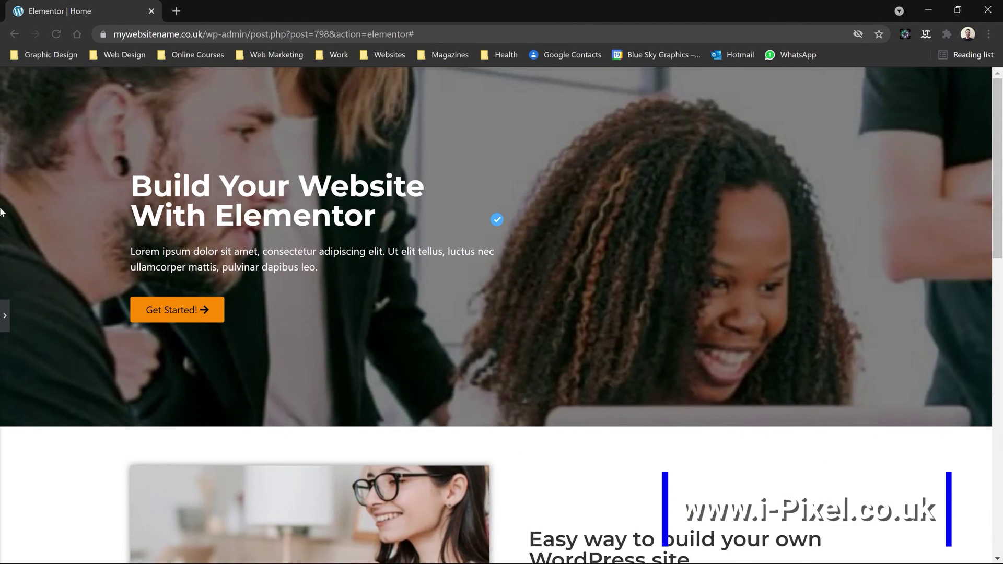
{"action": "left_click", "coordinate": [5, 315]}
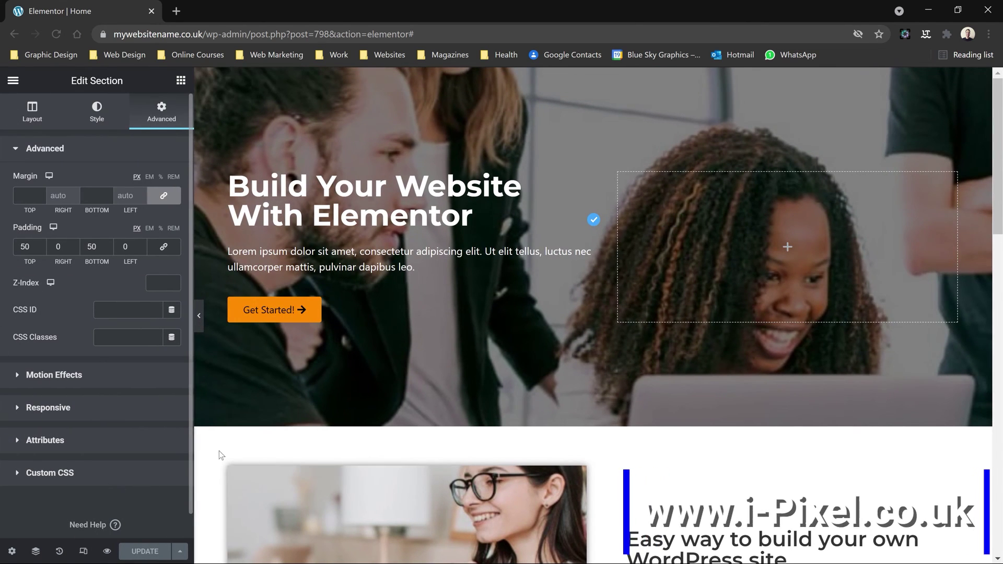